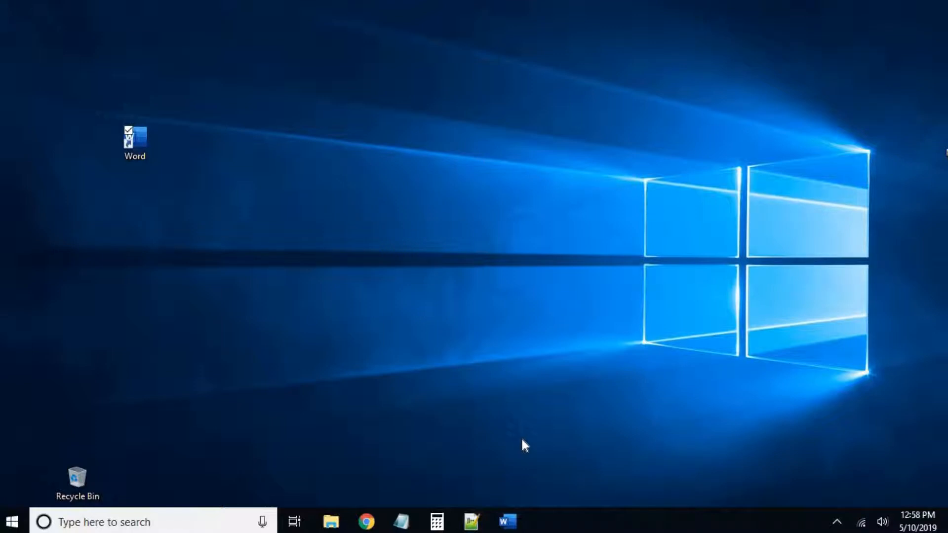
# Step: Launch Word, move its start window, and create a new blank document
pyautogui.doubleClick(141, 146)
pyautogui.moveTo(556, 37); pyautogui.dragTo(574, 27)
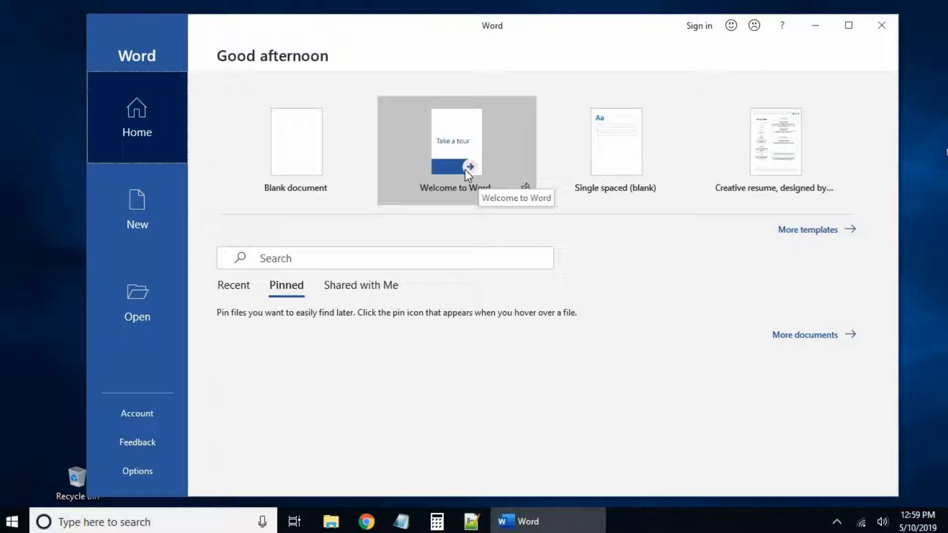
pyautogui.click(287, 147)
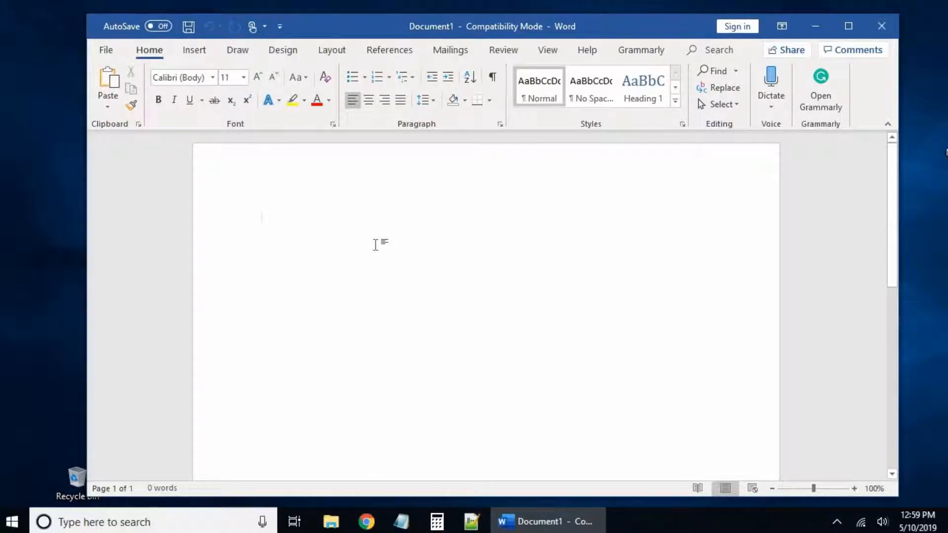
# Step: Type 'Hello YuuTube,' then 'This is a word document video on how to create a word document. Lets get started.'
pyautogui.write('Hello YuuTube,')
pyautogui.press('Return')
pyautogui.press('Return')
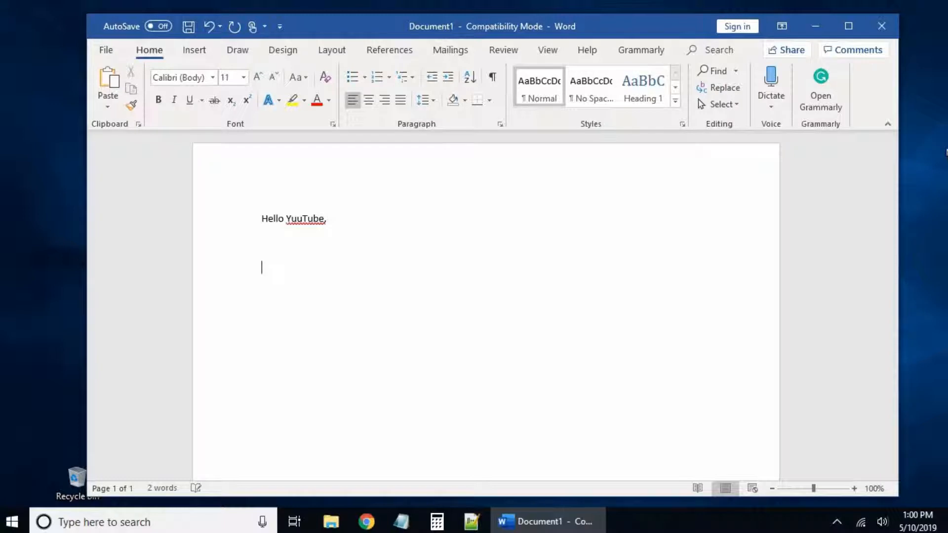
pyautogui.write('This is a word document video on how to create a word document. Lets get started')
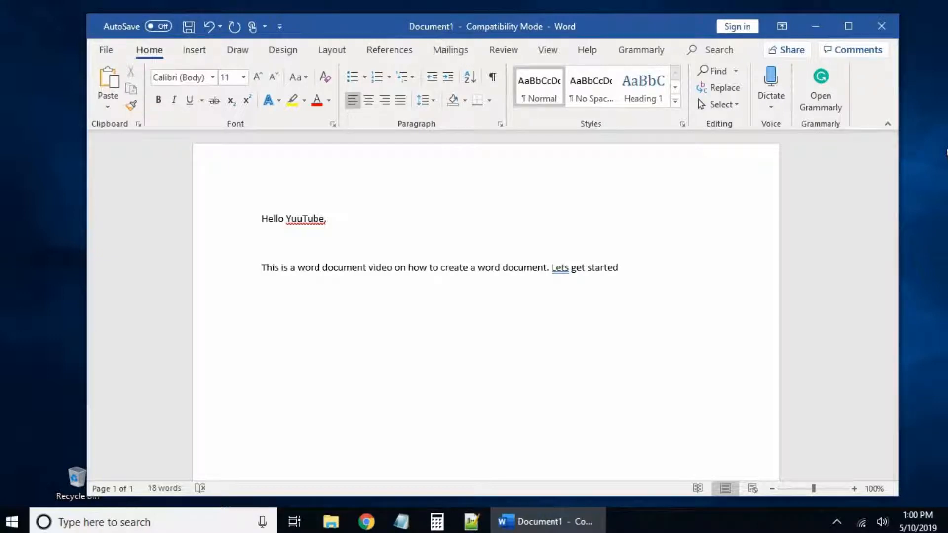
pyautogui.write('.')
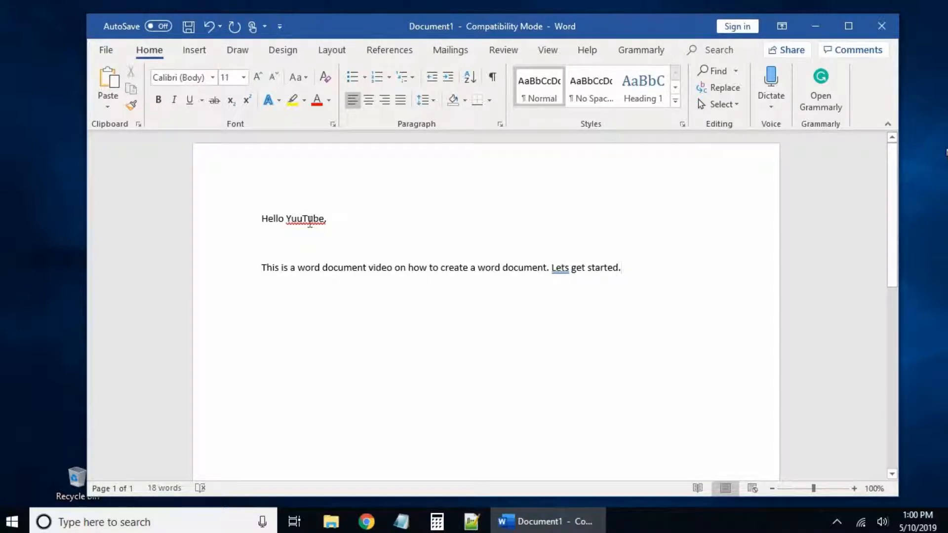
pyautogui.click(292, 221)
# Step: Correct the greeting's 'YuuTube' to the suggested 'YouTube'
pyautogui.click(369, 226)
pyautogui.press('BackSpace')
pyautogui.press('BackSpace')
pyautogui.press('BackSpace')
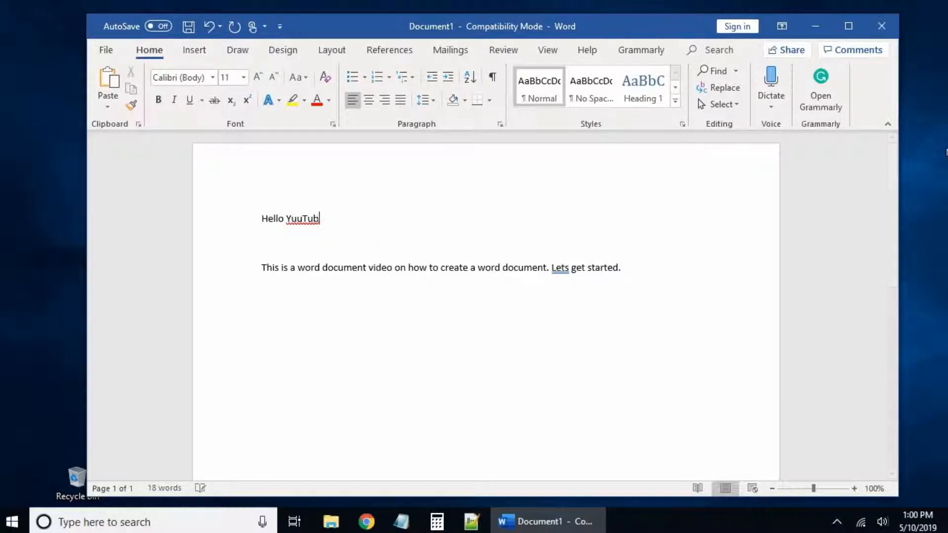
pyautogui.write('be,')
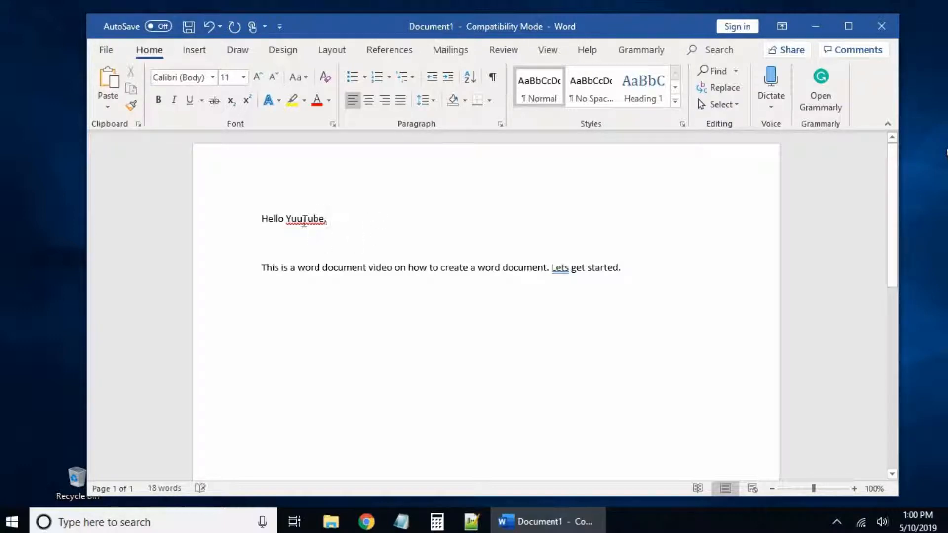
pyautogui.rightClick(302, 221)
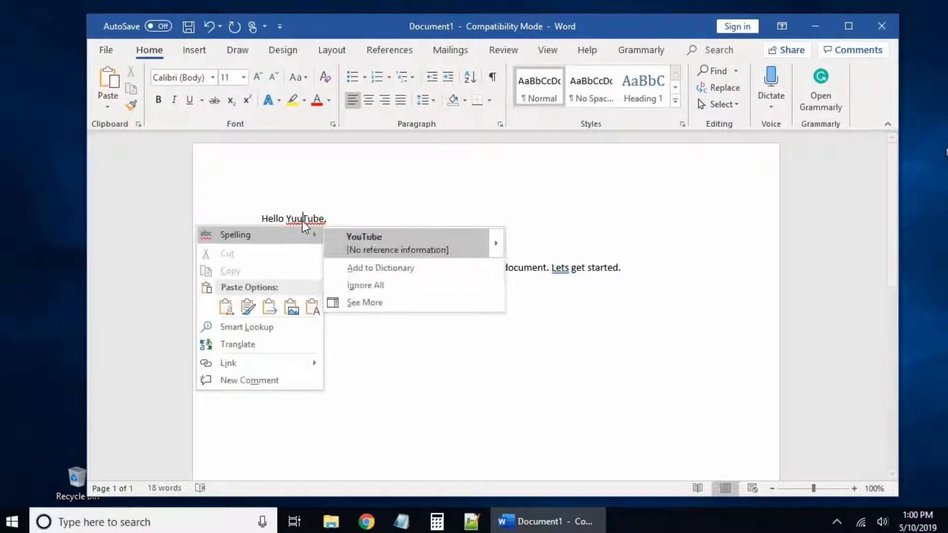
pyautogui.click(357, 239)
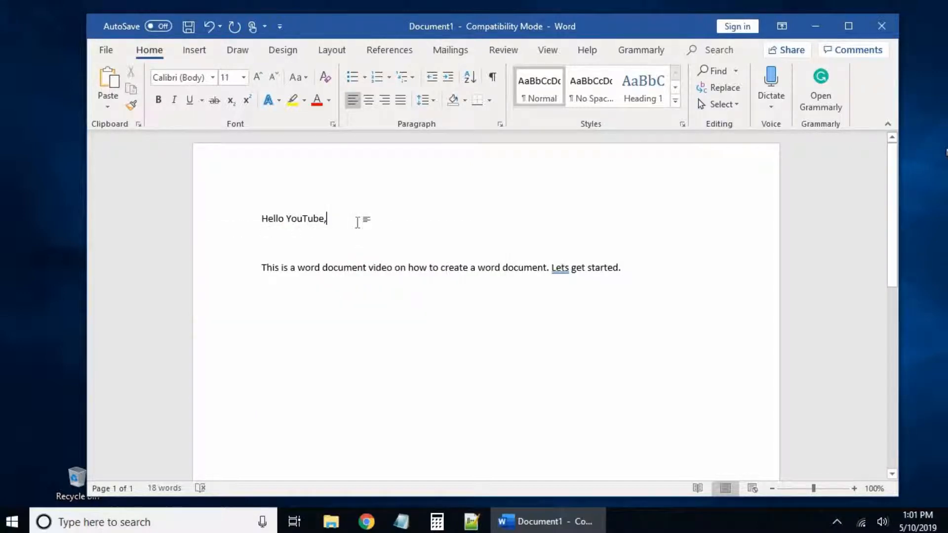
# Step: Edit the letters of 'started' so the word becomes 'storated'
pyautogui.click(601, 269)
pyautogui.press('BackSpace')
pyautogui.write('o')
pyautogui.click(659, 266)
pyautogui.click(605, 269)
pyautogui.press('BackSpace')
pyautogui.write('ra')
pyautogui.press('Up')
# Step: Fix 'Lets' to 'Let's' and 'storated' to 'started', then type 'Using Font, formay, size, bullet points and even changing the color.'
pyautogui.rightClick(556, 269)
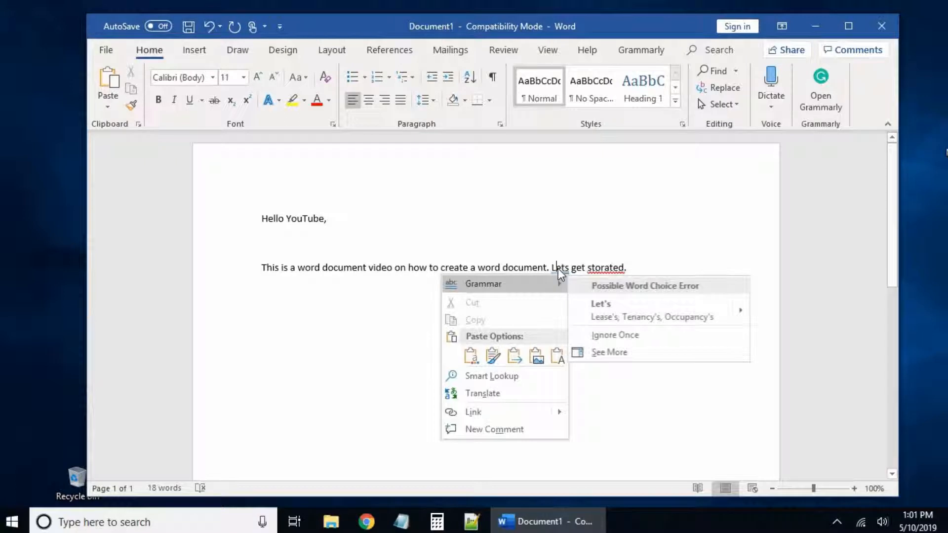
pyautogui.click(617, 309)
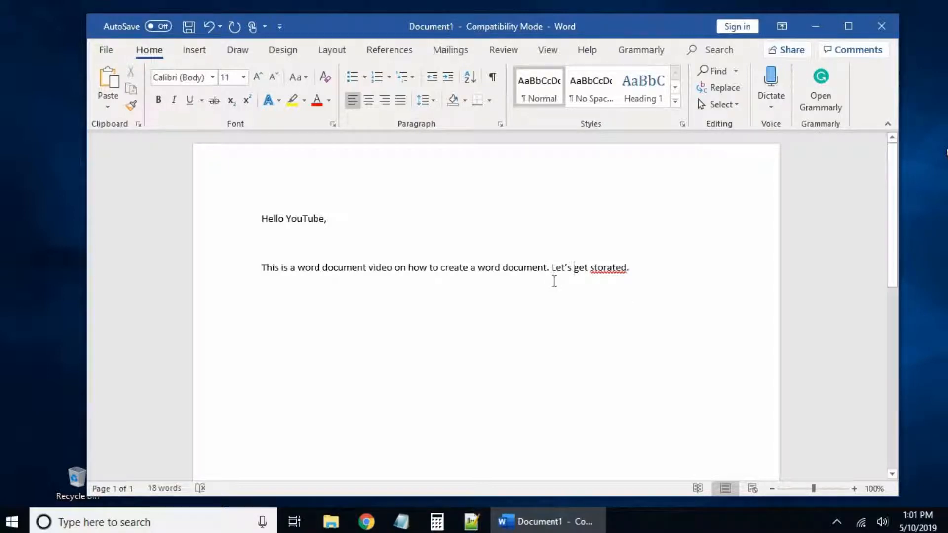
pyautogui.rightClick(603, 270)
pyautogui.press('Escape')
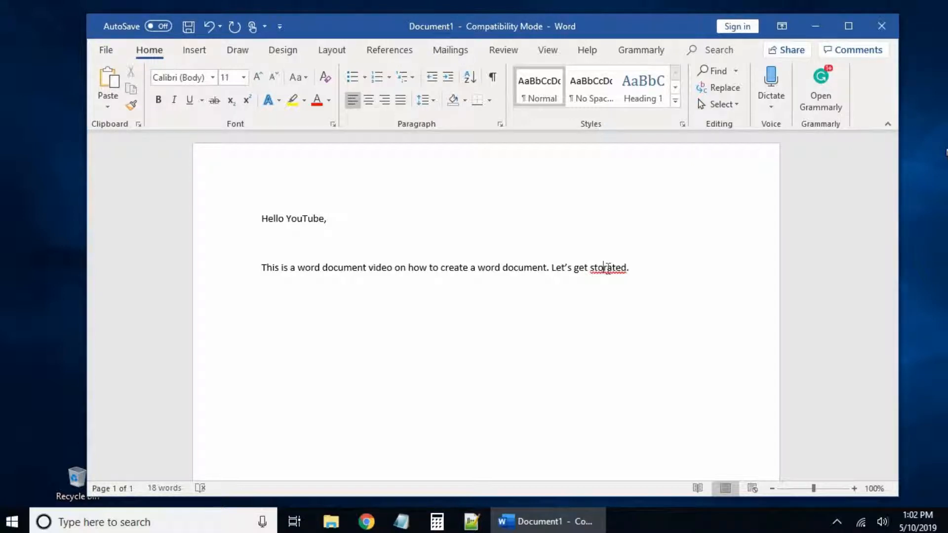
pyautogui.rightClick(606, 268)
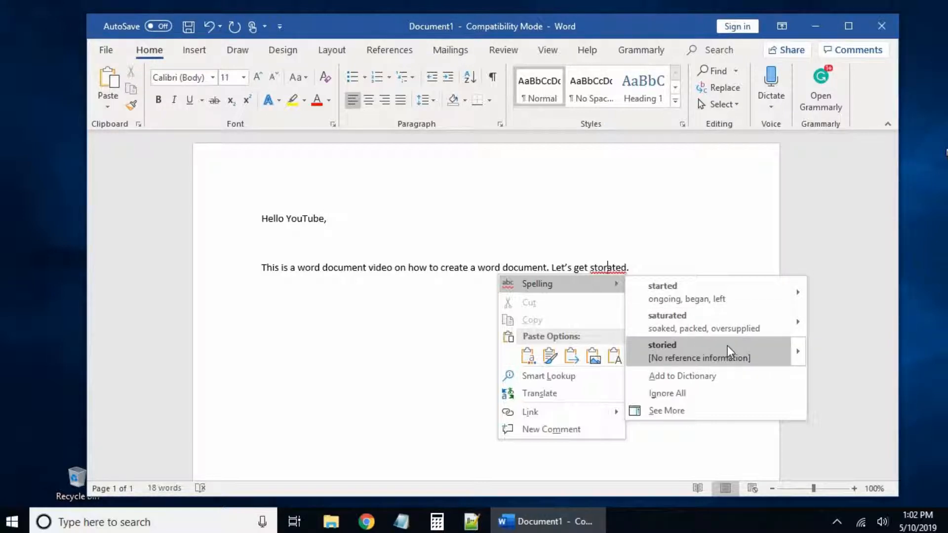
pyautogui.click(688, 294)
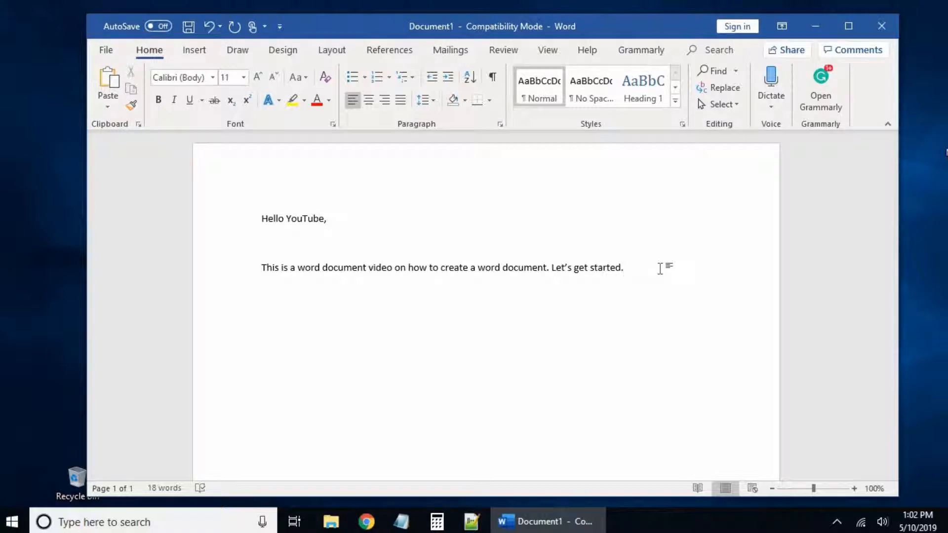
pyautogui.write('Using Font, forma')
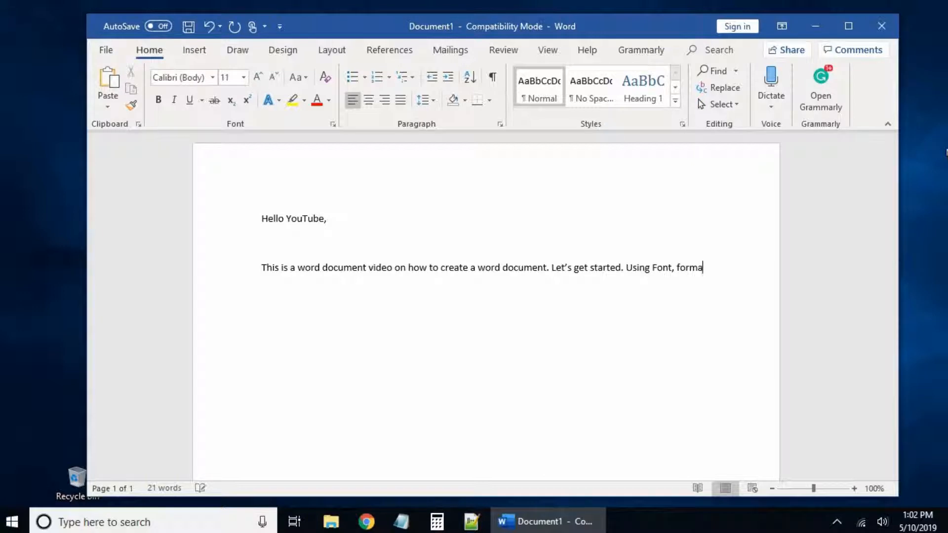
pyautogui.write('y, size, bullet points')
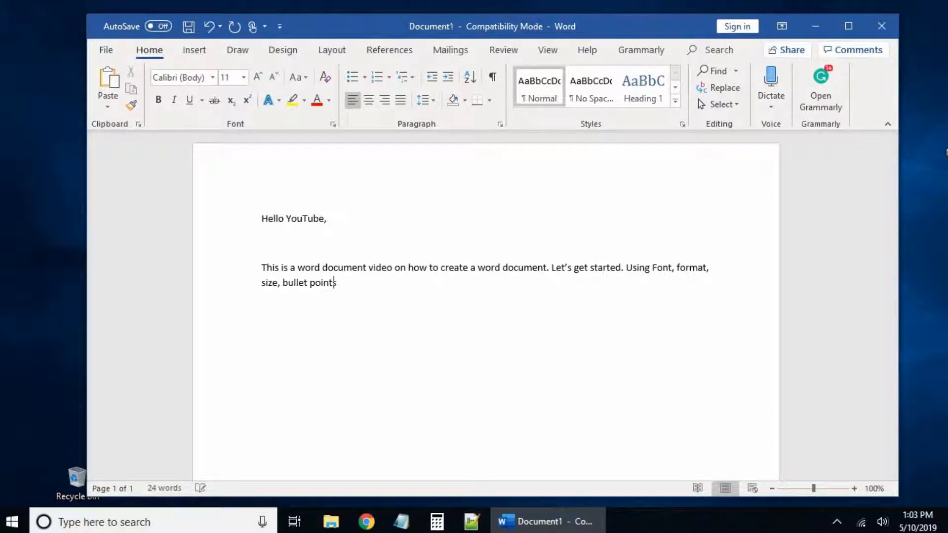
pyautogui.write(' and even changing the color.')
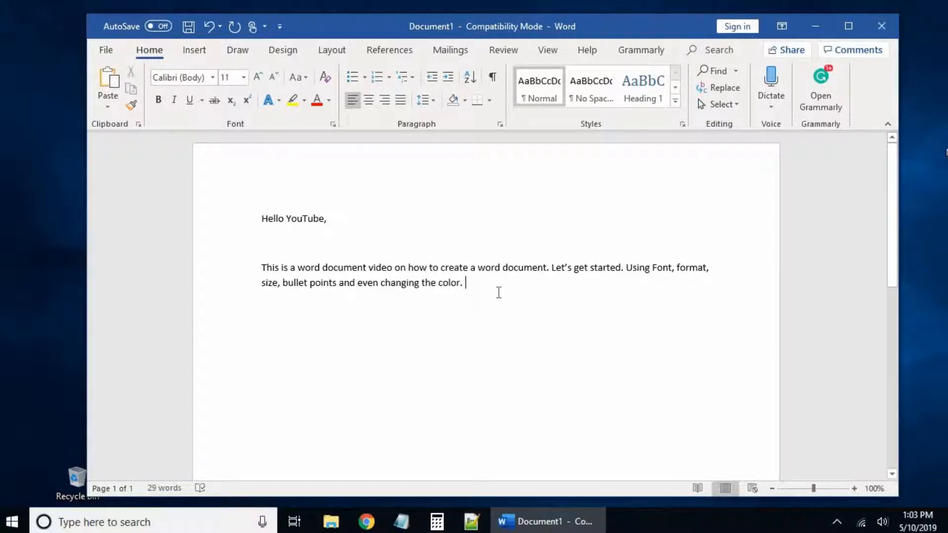
# Step: Open the Font name list on the Home tab
pyautogui.click(213, 78)
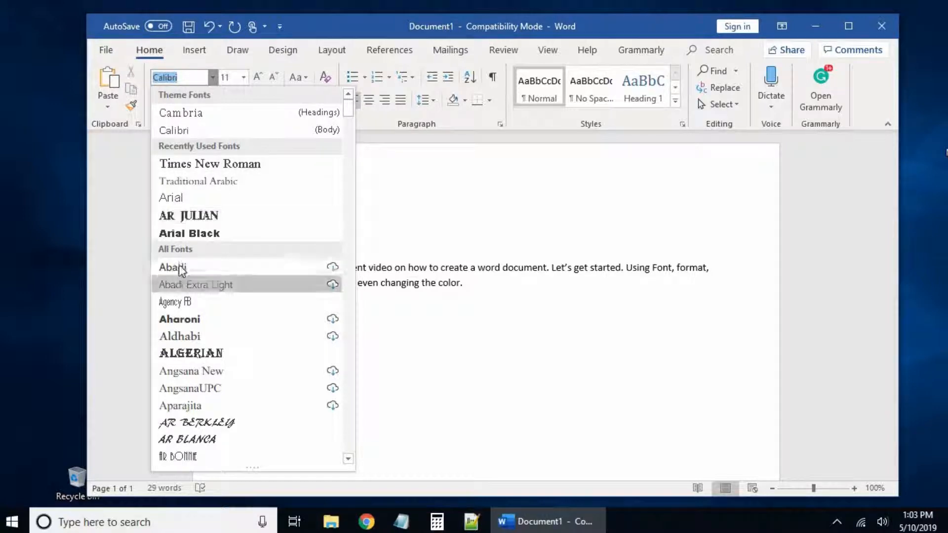
# Step: Apply Times New Roman to the text from 'Let's get started.' through 'the color.'
pyautogui.scroll(-5, 186, 383)
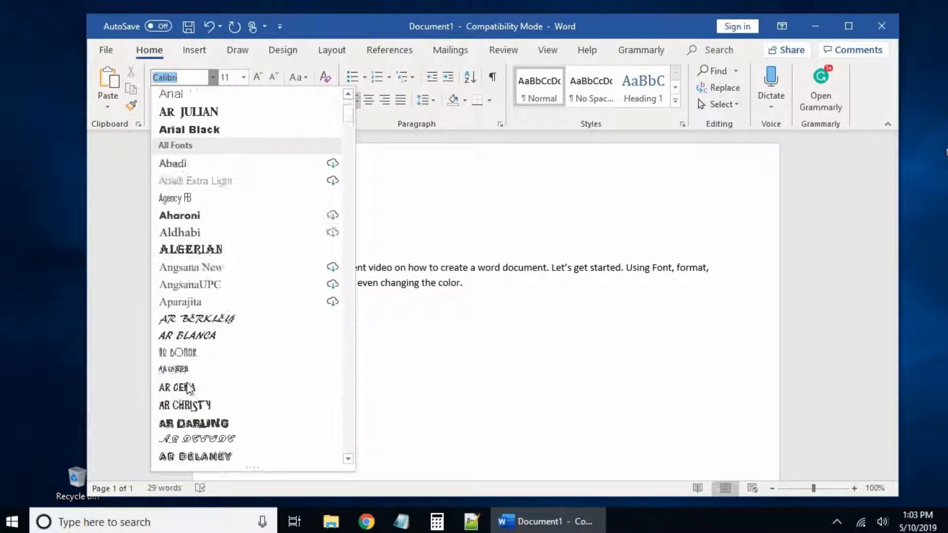
pyautogui.scroll(-2, 188, 385)
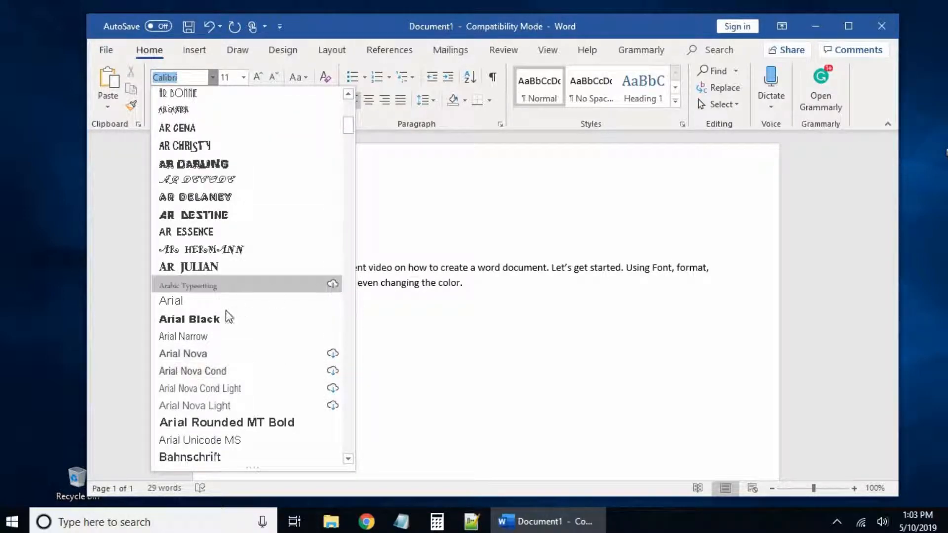
pyautogui.scroll(-1, 222, 326)
pyautogui.scroll(-3, 218, 335)
pyautogui.scroll(-2, 217, 333)
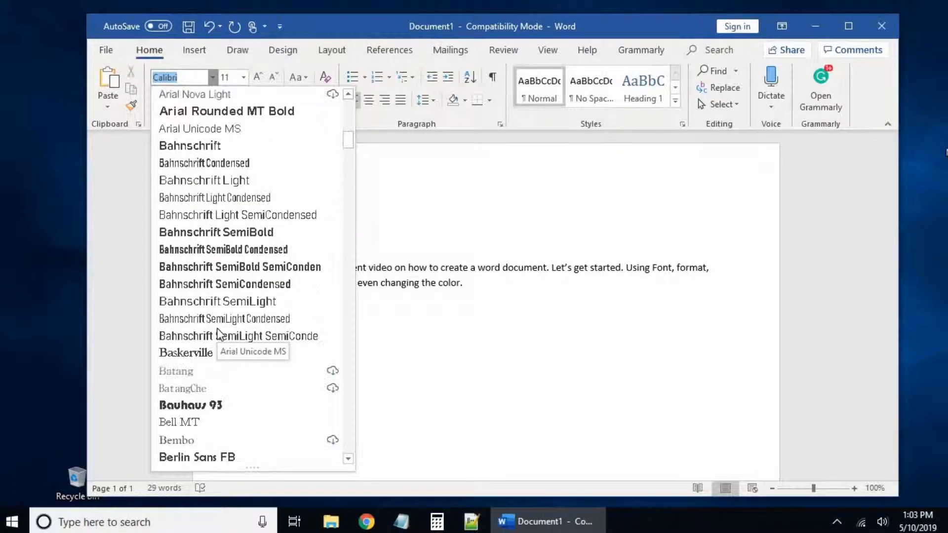
pyautogui.click(474, 292)
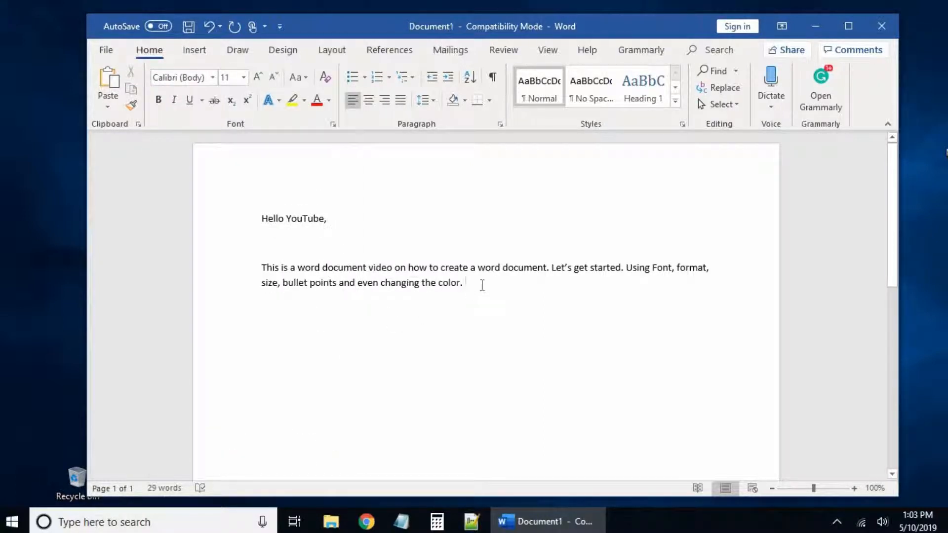
pyautogui.moveTo(465, 282); pyautogui.dragTo(551, 269)
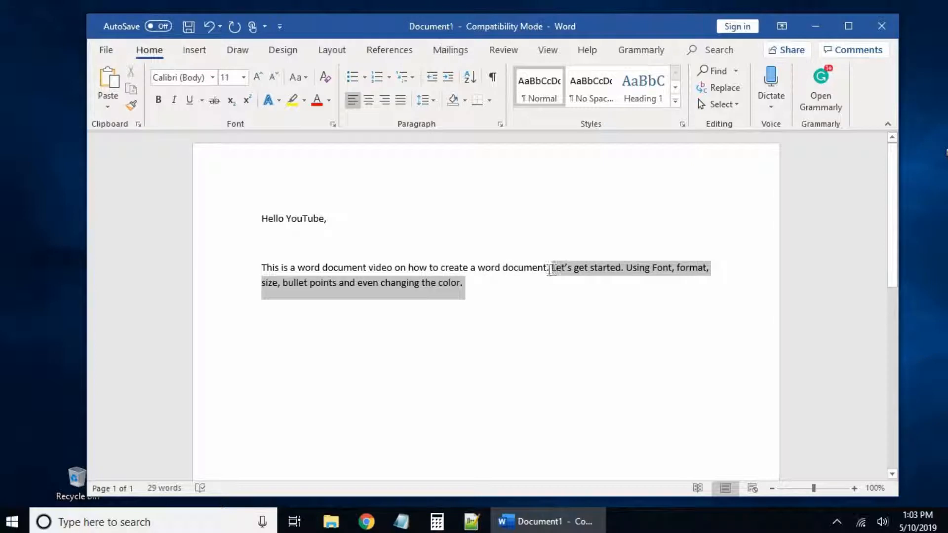
pyautogui.click(213, 78)
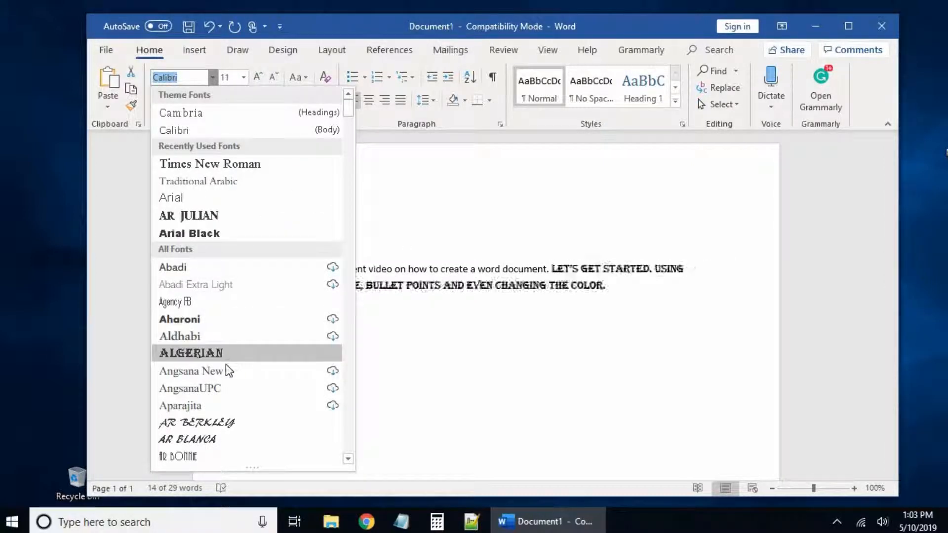
pyautogui.scroll(-2, 226, 364)
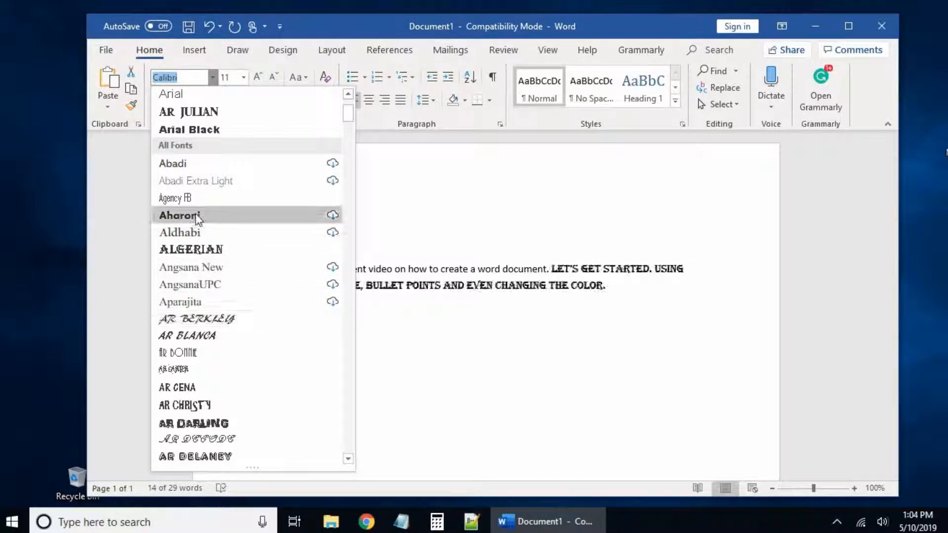
pyautogui.scroll(2, 197, 216)
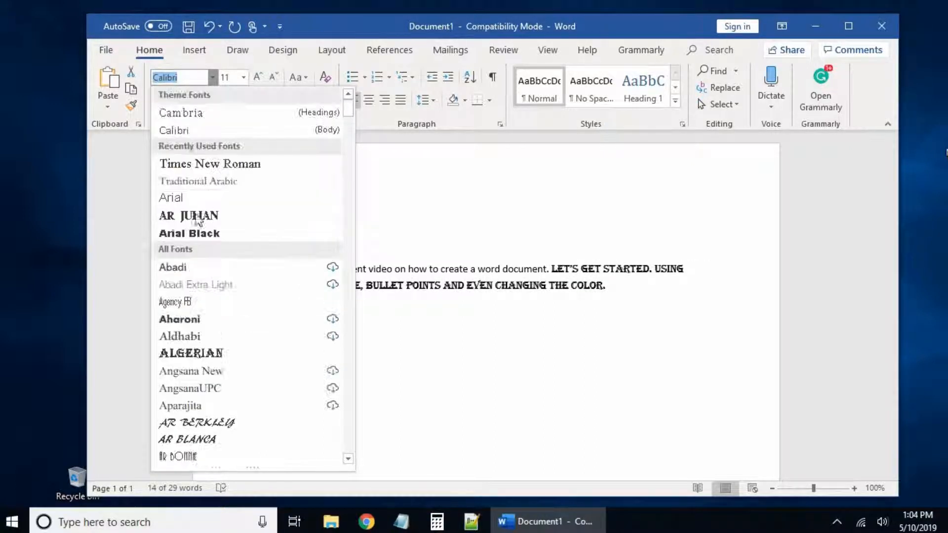
pyautogui.click(197, 163)
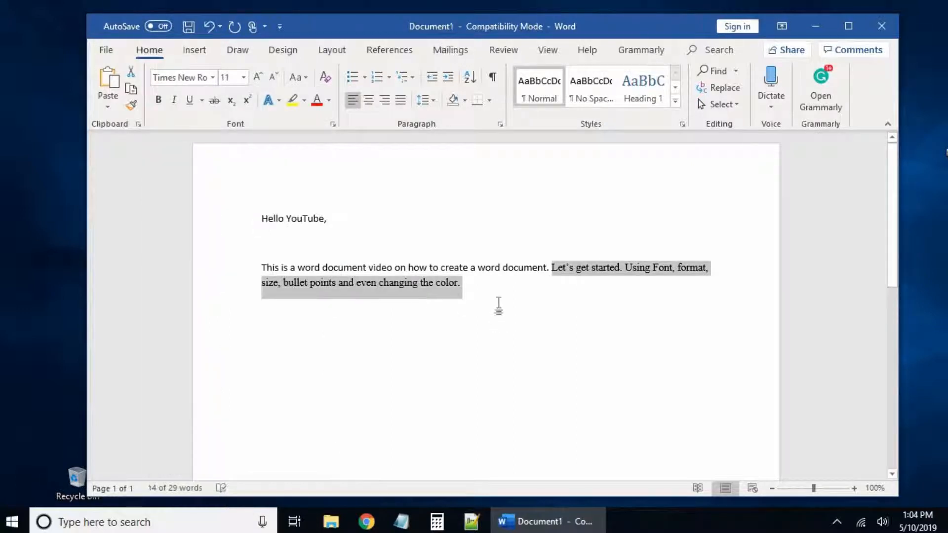
# Step: Set the sentences from 'Let's get started.' through 'the color.' to font size 20
pyautogui.click(477, 278)
pyautogui.click(455, 268)
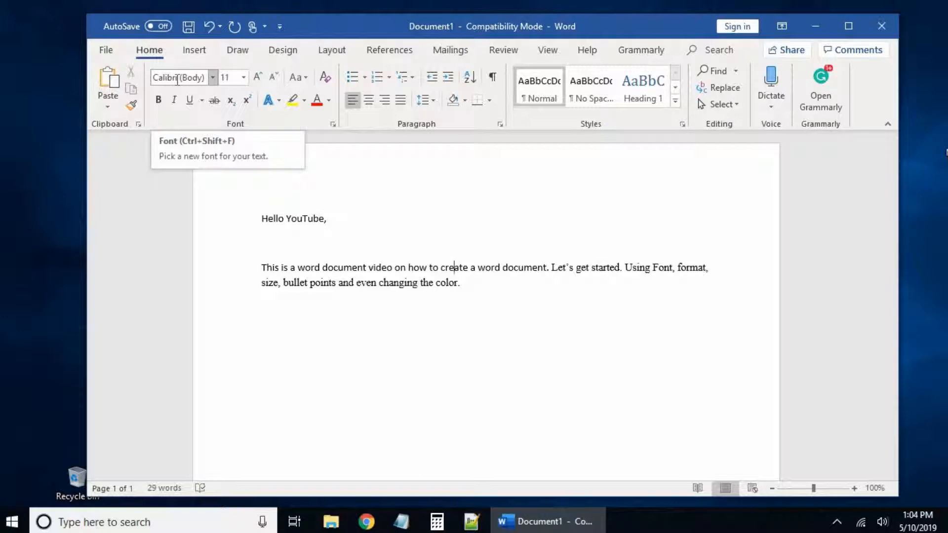
pyautogui.click(356, 283)
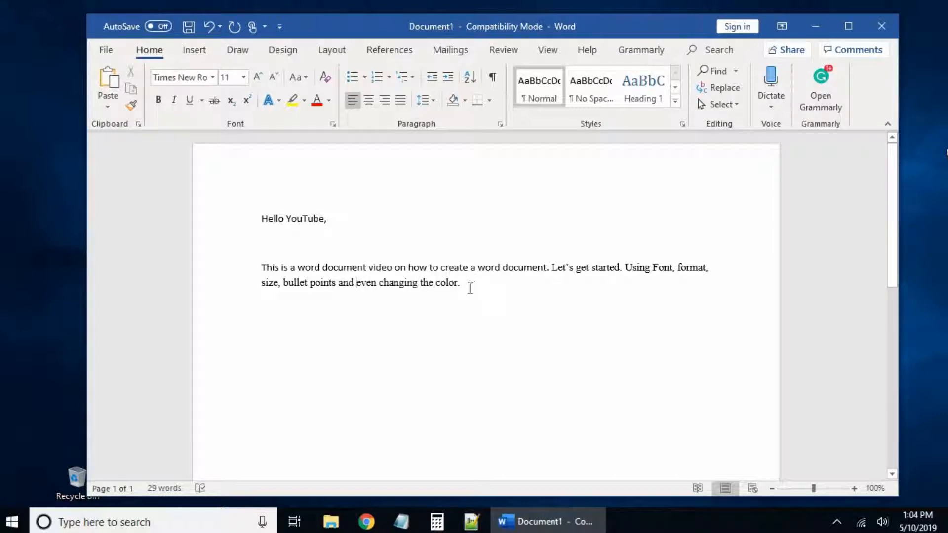
pyautogui.moveTo(462, 289); pyautogui.dragTo(553, 270)
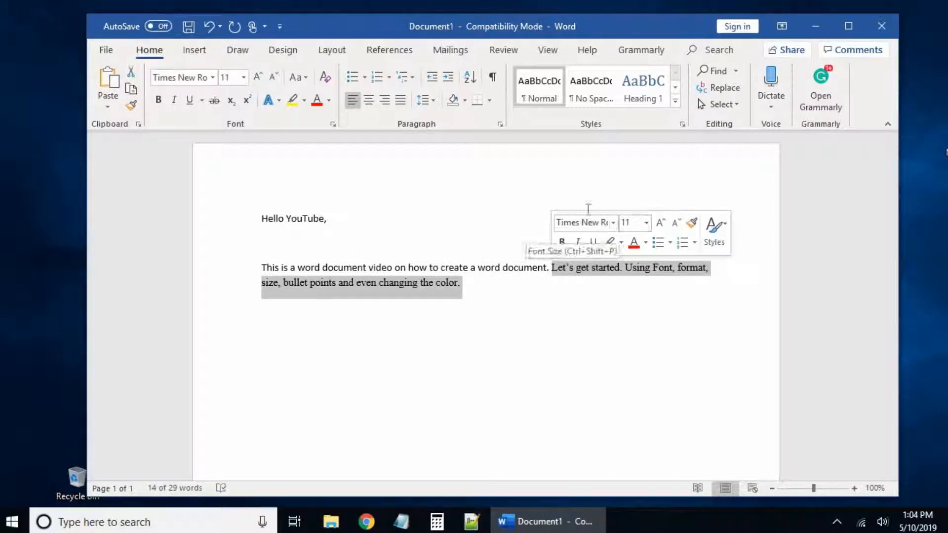
pyautogui.click(244, 77)
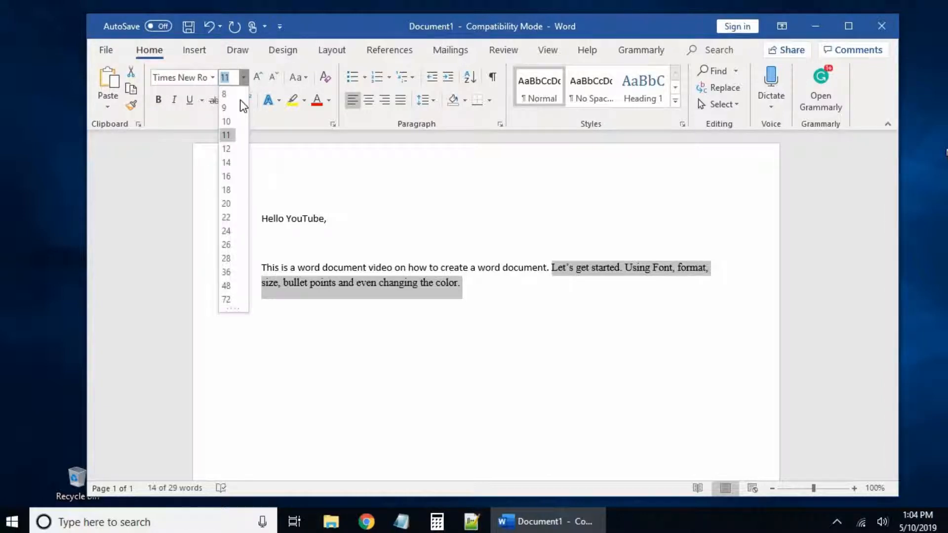
pyautogui.click(228, 205)
pyautogui.click(456, 323)
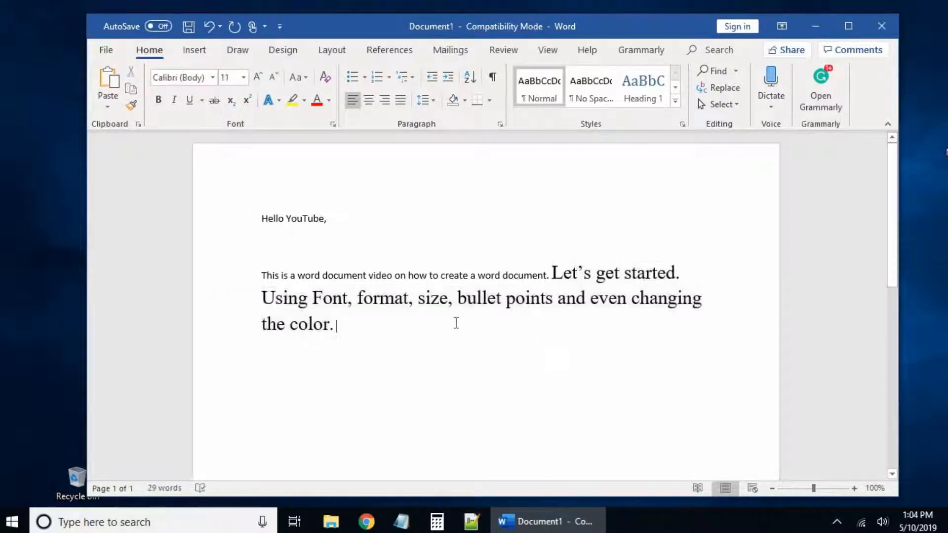
# Step: Select the word 'color.' at the end of the paragraph
pyautogui.moveTo(331, 325); pyautogui.dragTo(299, 325)
pyautogui.click(342, 325)
pyautogui.click(335, 325)
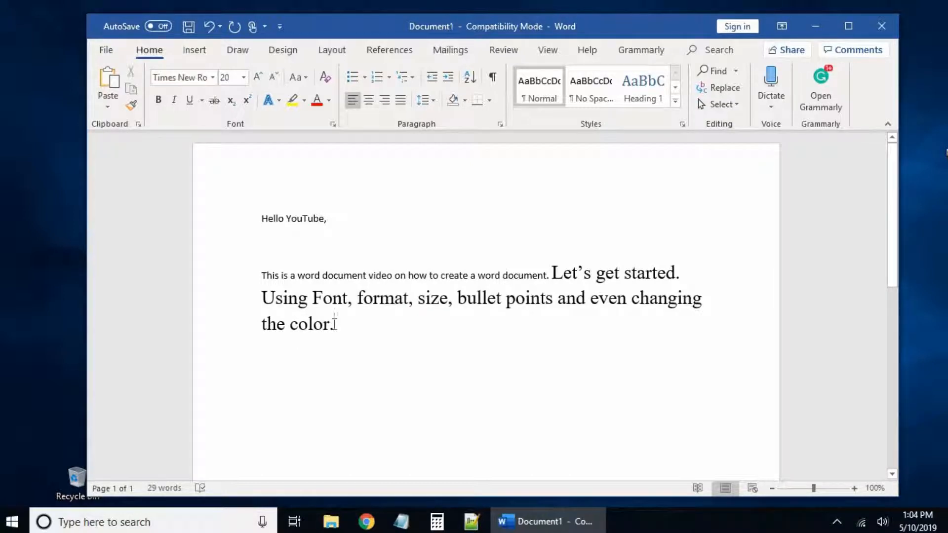
pyautogui.moveTo(334, 324); pyautogui.dragTo(312, 327)
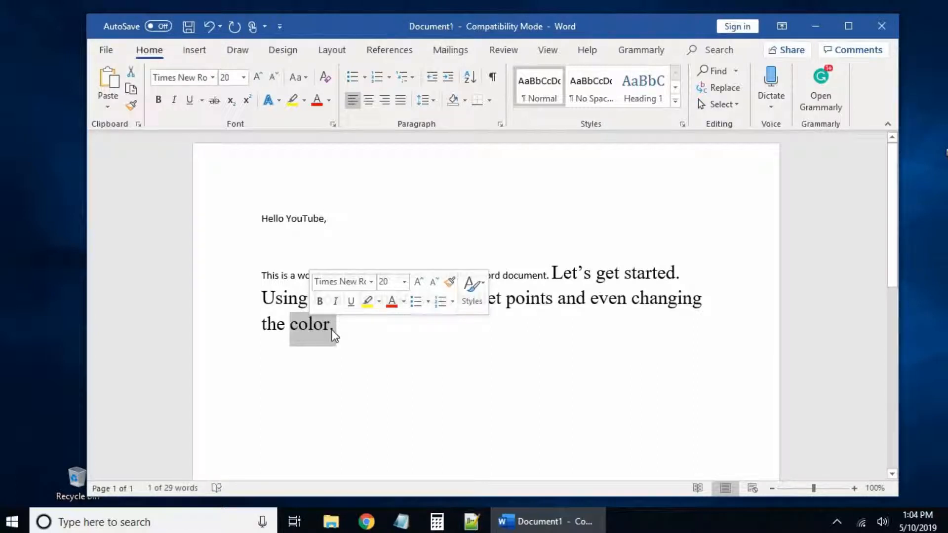
pyautogui.click(345, 330)
# Step: Color the word 'color' Red from the Standard Colors
pyautogui.moveTo(329, 323); pyautogui.dragTo(291, 323)
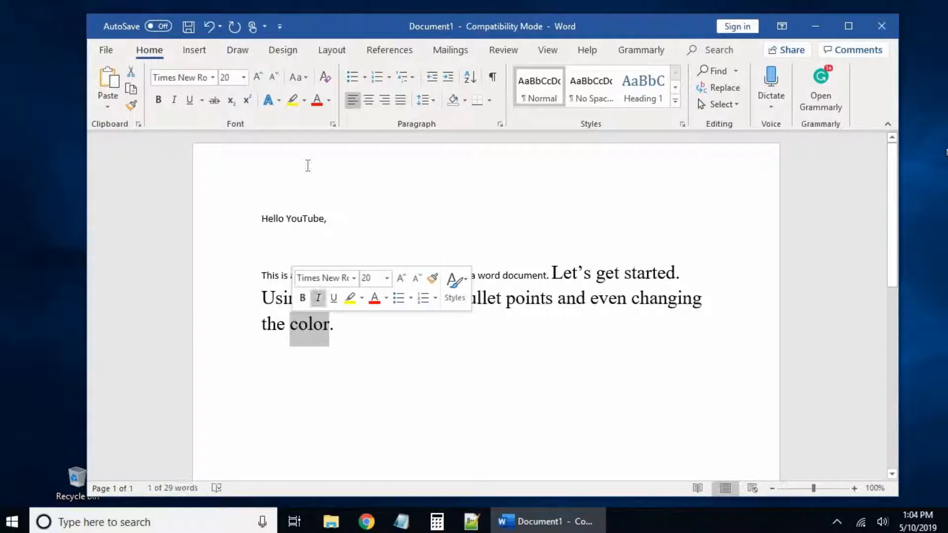
pyautogui.click(329, 100)
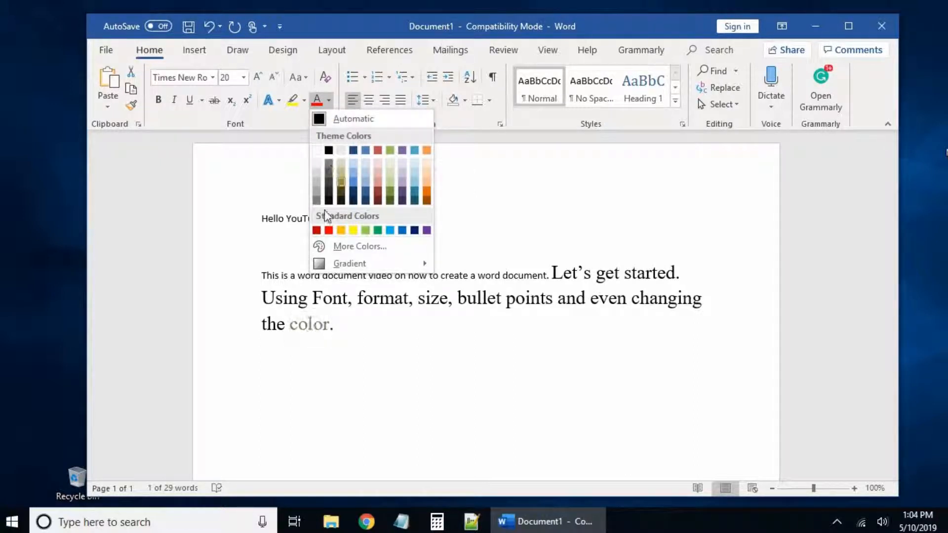
pyautogui.click(328, 230)
pyautogui.click(427, 352)
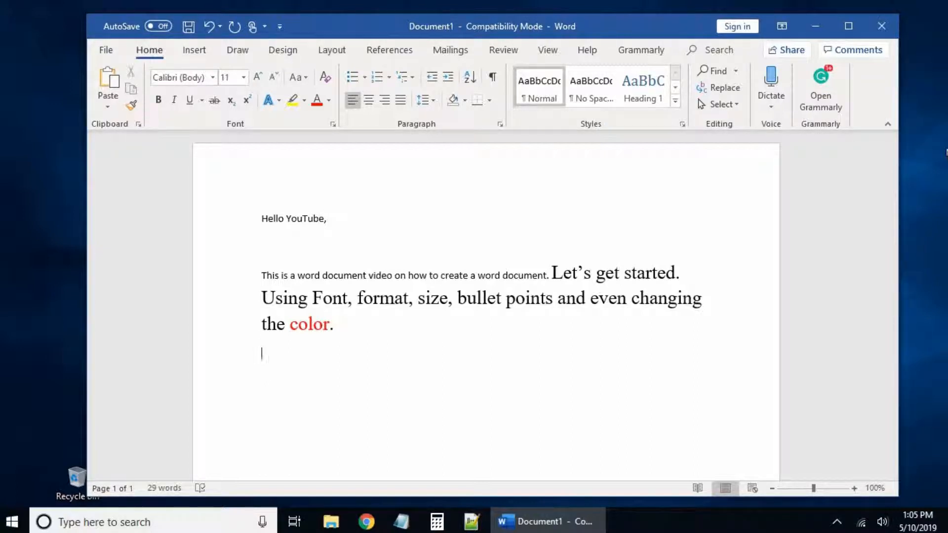
# Step: Type 'This is changing the format of the word document' below, correcting 'forat' to 'format', and select it
pyautogui.write('This is changing the fora')
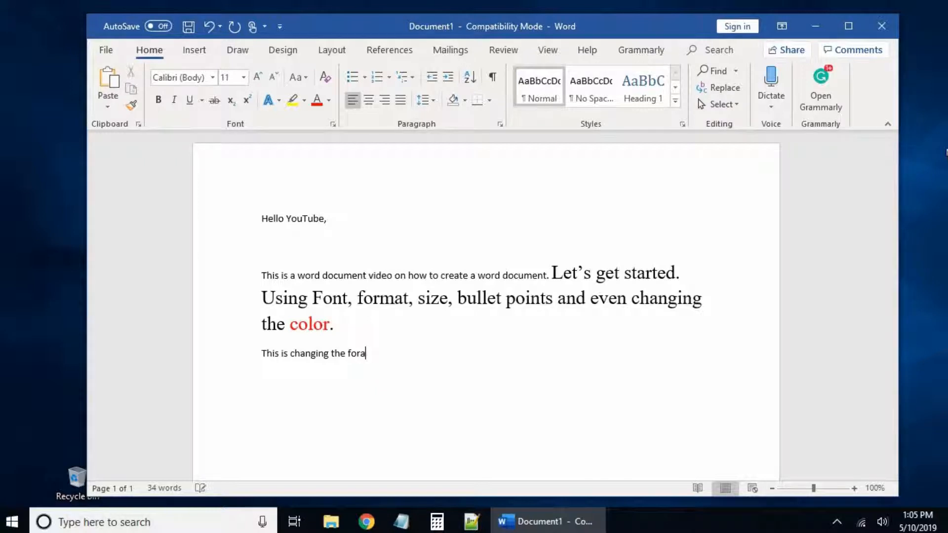
pyautogui.write('t of the word document.')
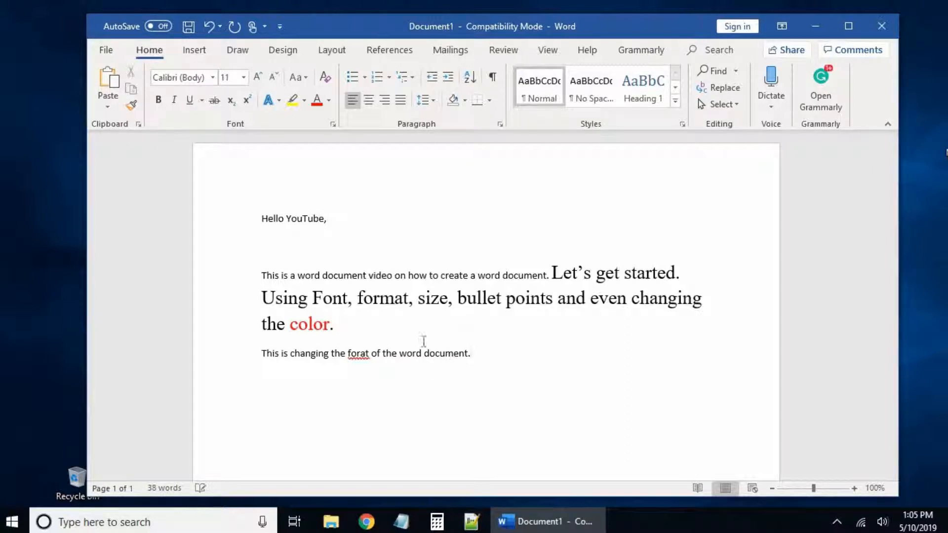
pyautogui.rightClick(359, 351)
pyautogui.click(411, 198)
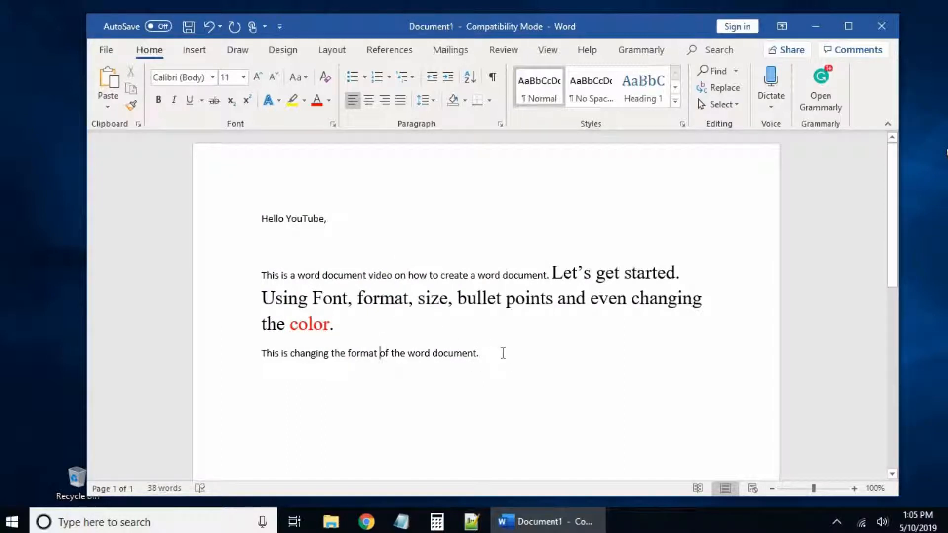
pyautogui.moveTo(479, 354); pyautogui.dragTo(261, 354)
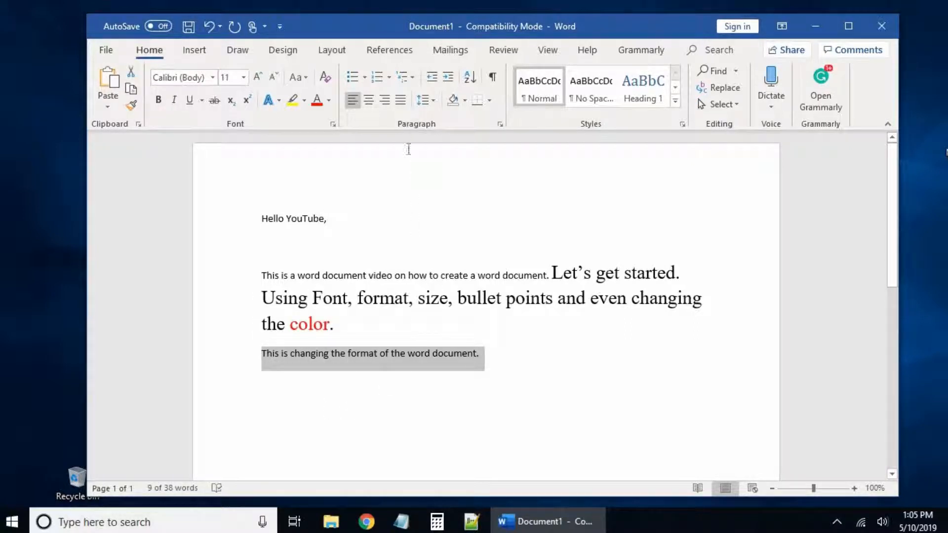
# Step: Center the line and continue it with 'What ever you write will continue in this format, so keep writing.'
pyautogui.click(370, 101)
pyautogui.click(618, 356)
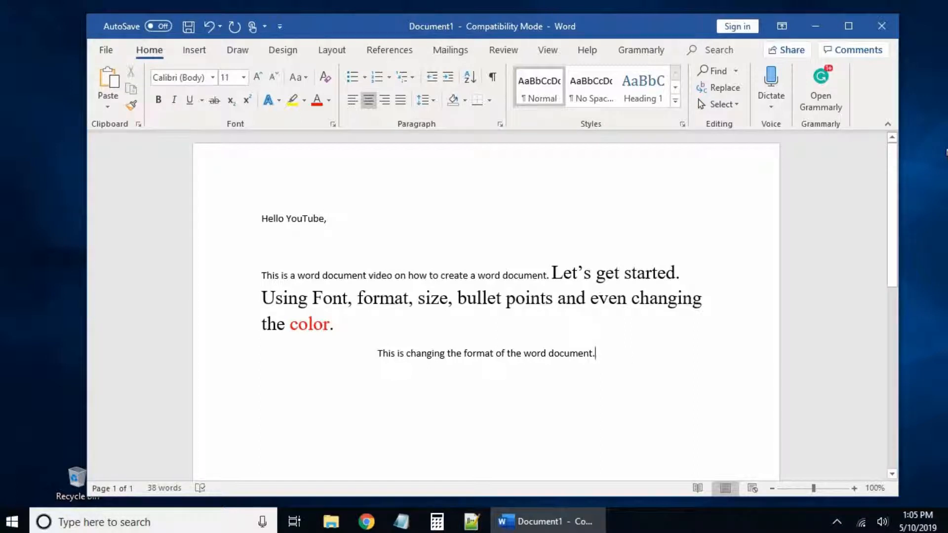
pyautogui.write('hat')
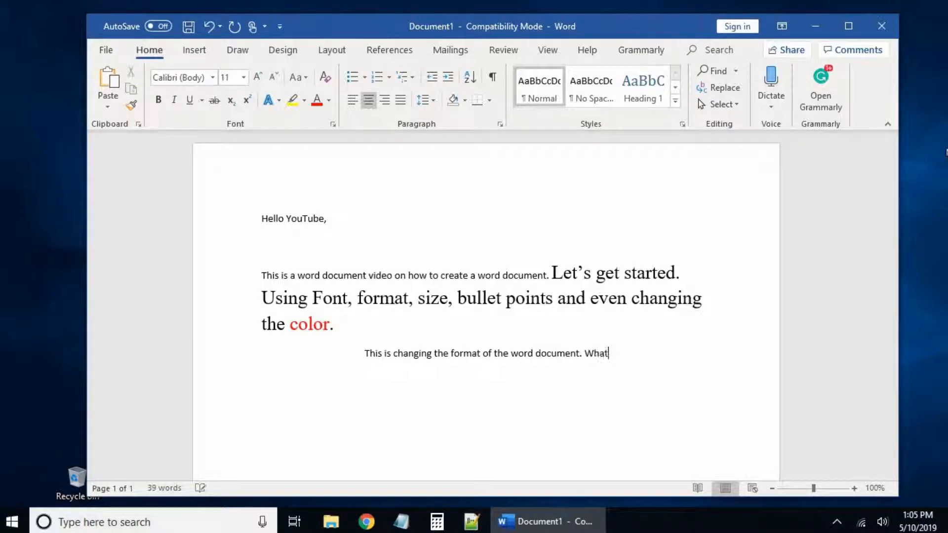
pyautogui.write(' ever ')
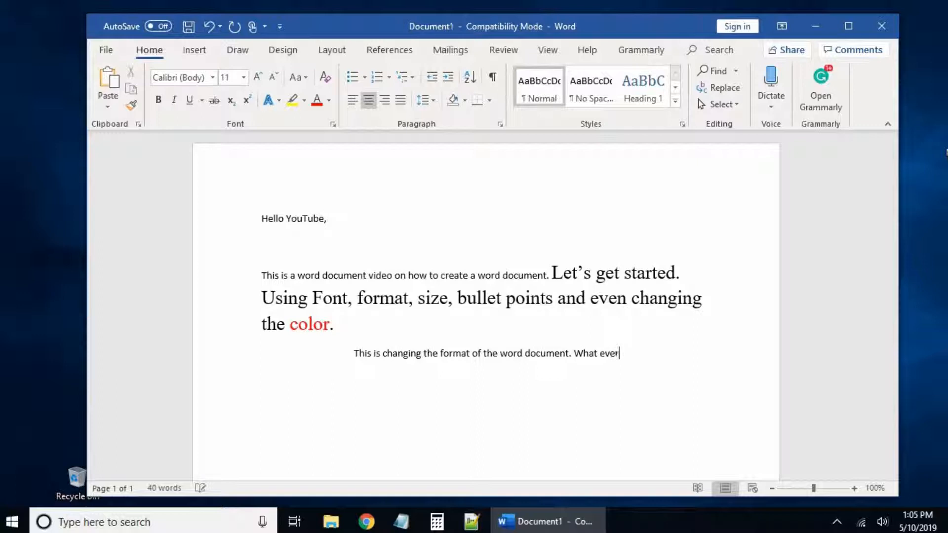
pyautogui.write('you wri')
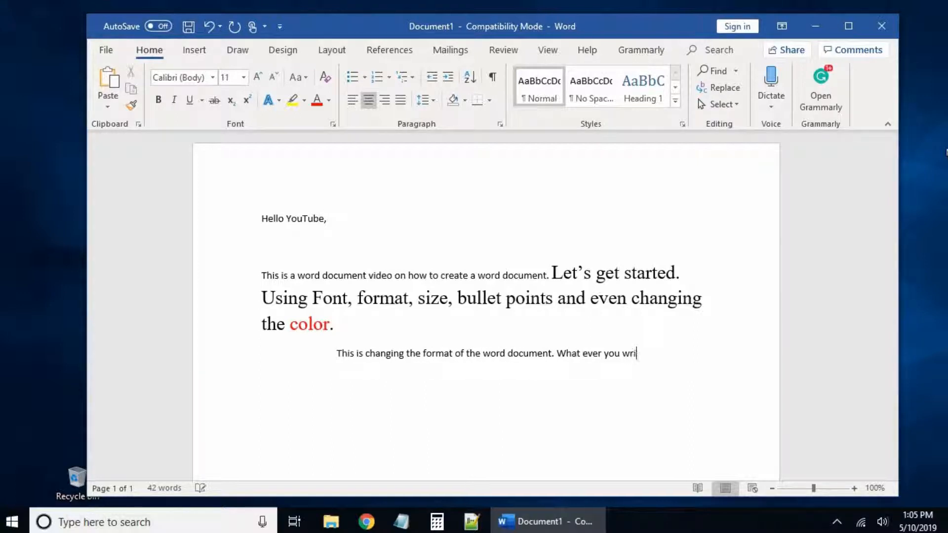
pyautogui.write('te will co')
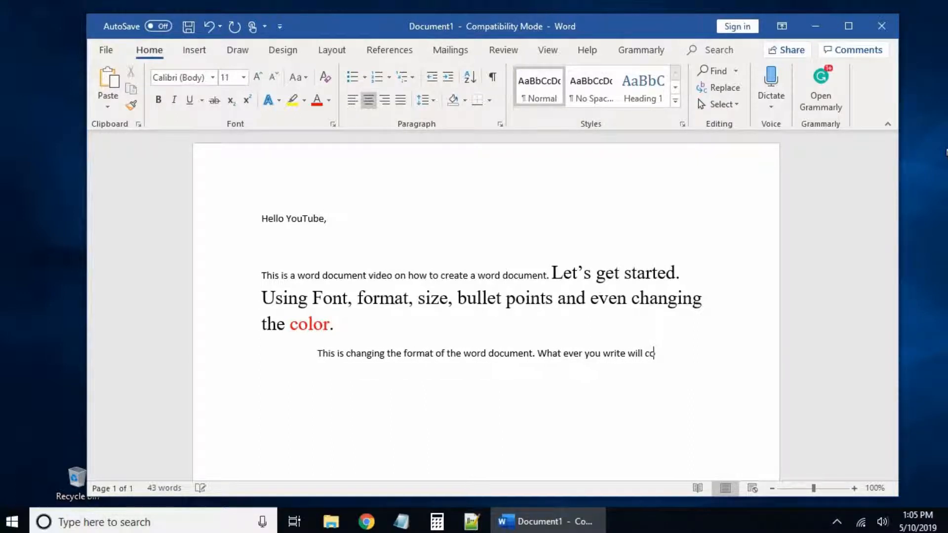
pyautogui.write('ntinue in')
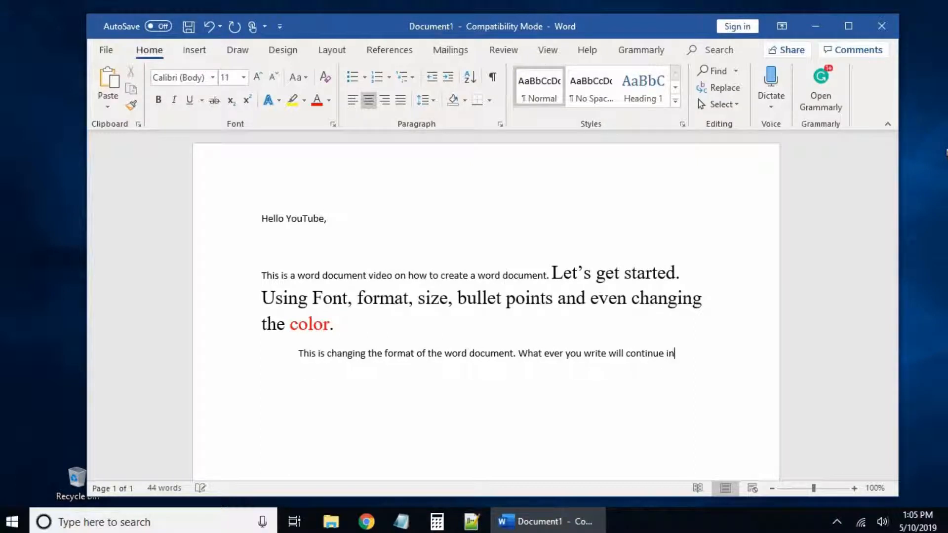
pyautogui.write(' this format')
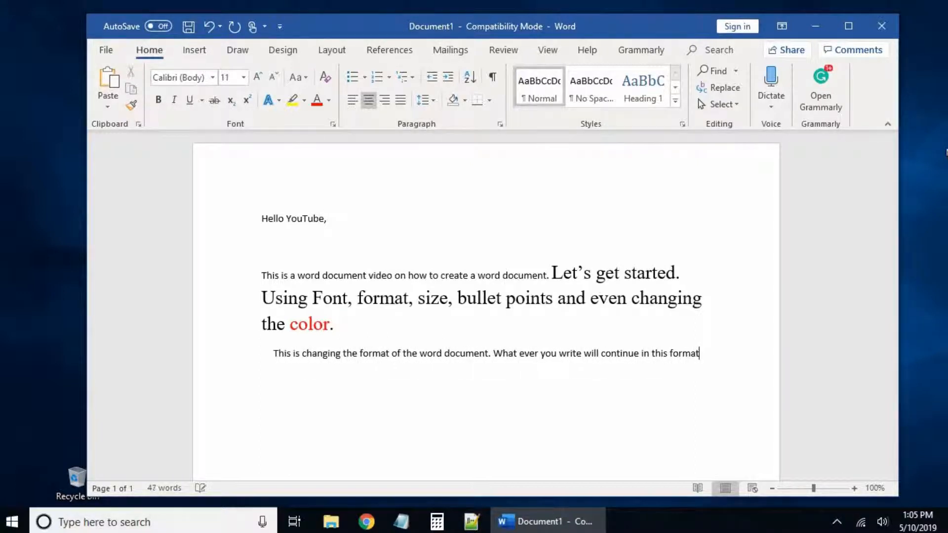
pyautogui.write(', so keep ')
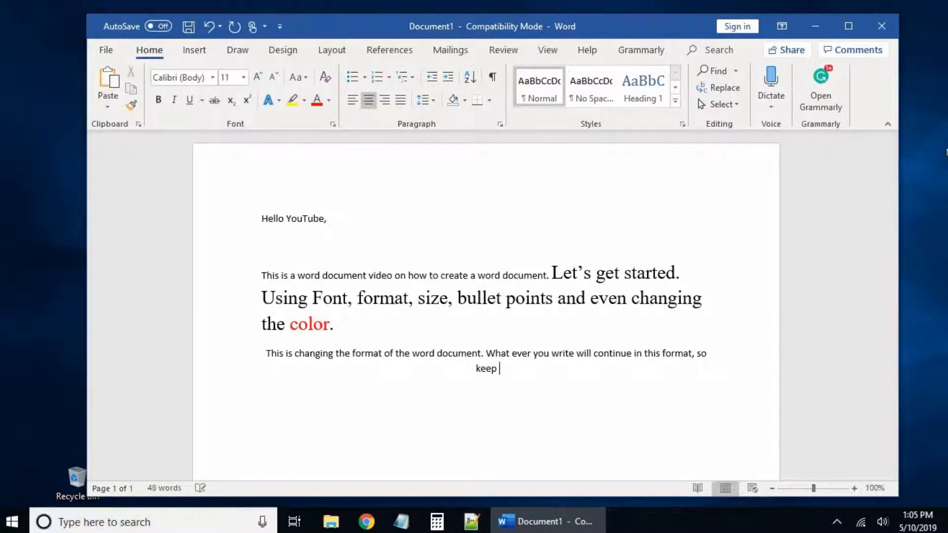
pyautogui.write('wrtiining.')
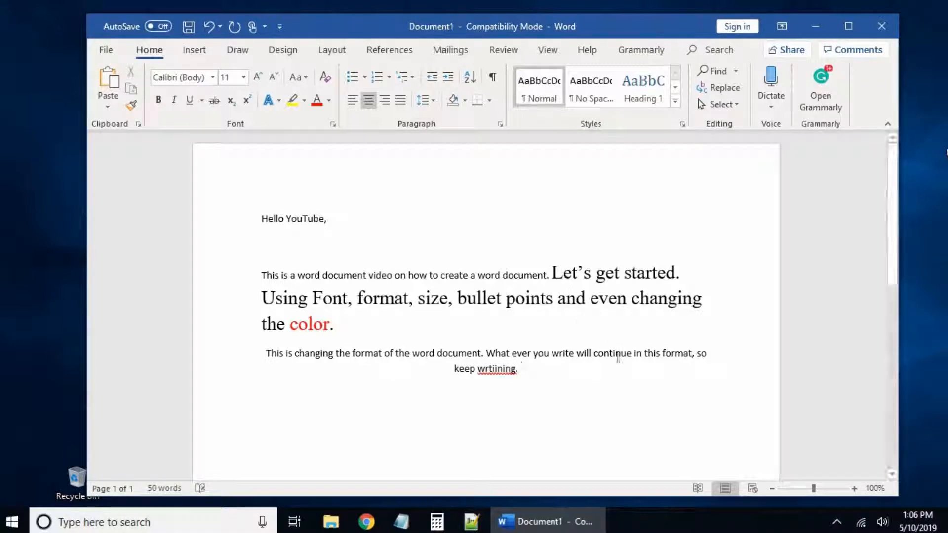
pyautogui.rightClick(499, 371)
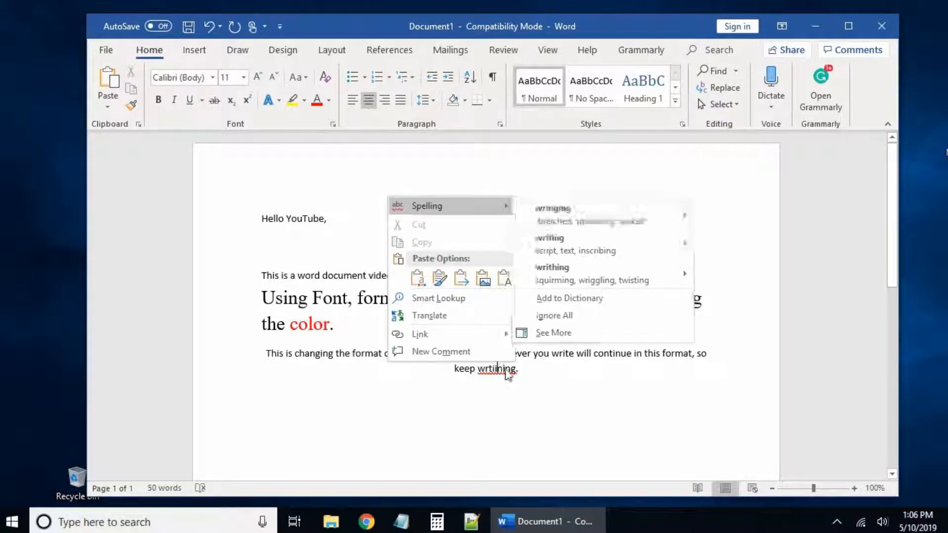
pyautogui.click(564, 247)
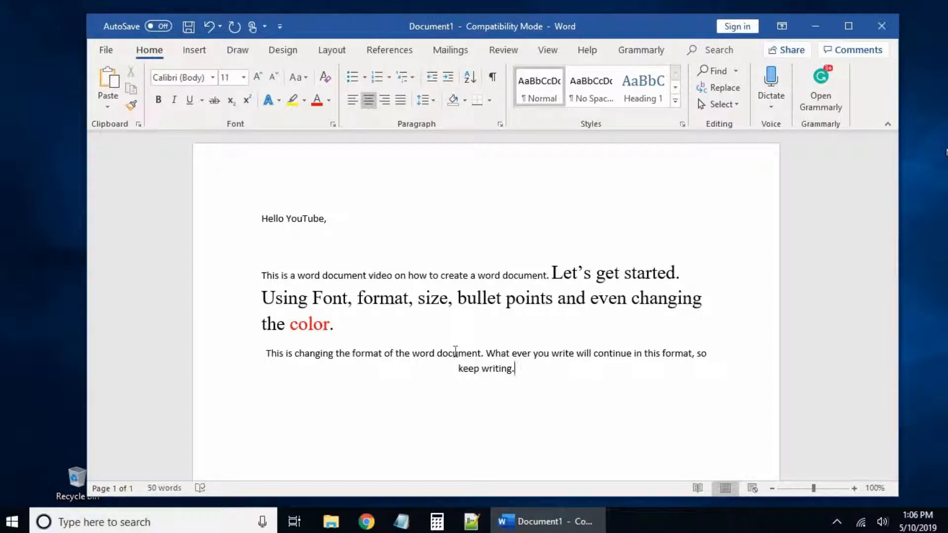
pyautogui.click(439, 179)
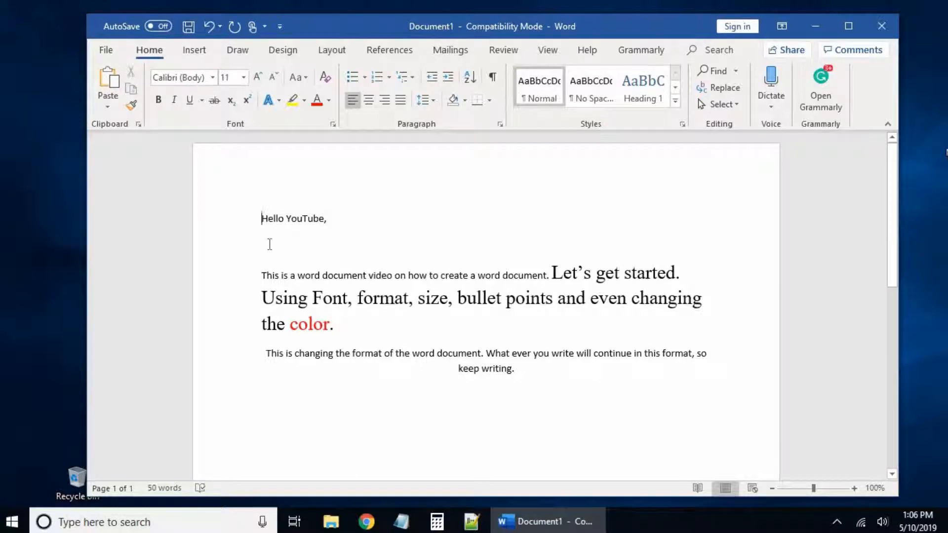
# Step: Add the line 'This is a Word How To Video' above 'Hello YouTube,'
pyautogui.press('Return')
pyautogui.press('Return')
pyautogui.click(263, 213)
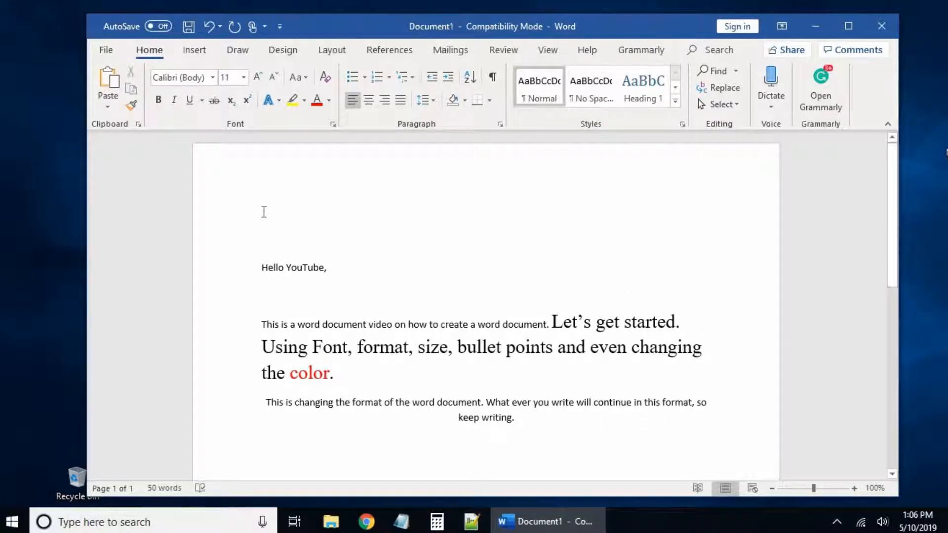
pyautogui.write('This')
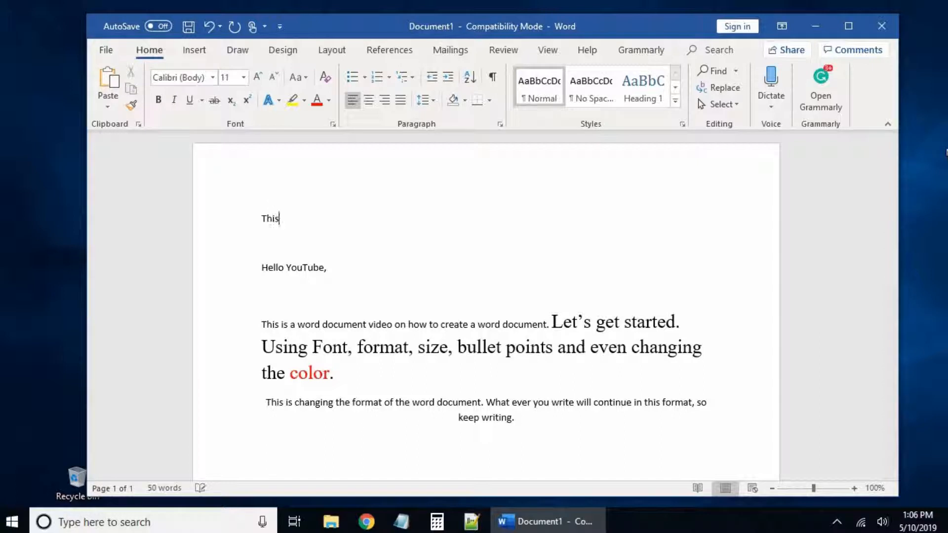
pyautogui.write(' is a Word How ')
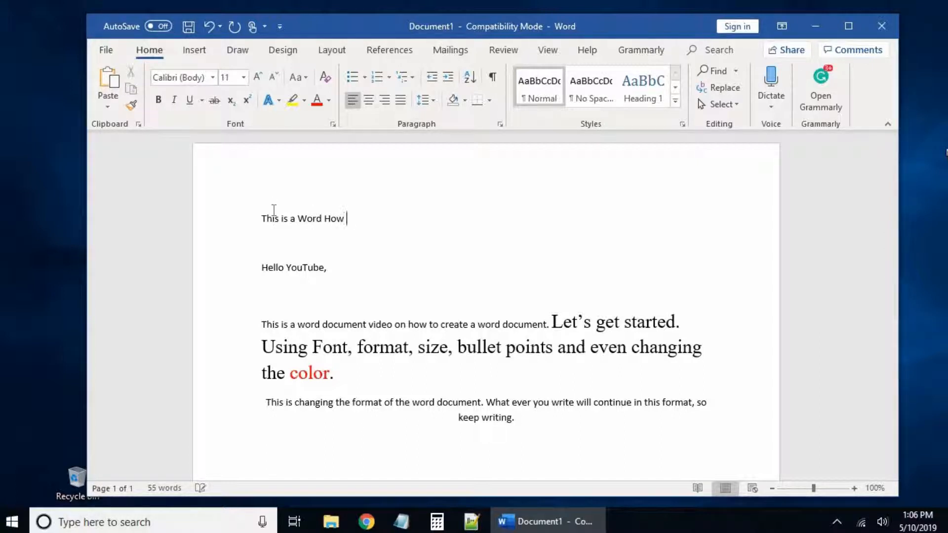
pyautogui.write('To Video')
# Step: Center the title, make it 28 pt Times New Roman, and lowercase 'To' to 'to'
pyautogui.click(256, 212)
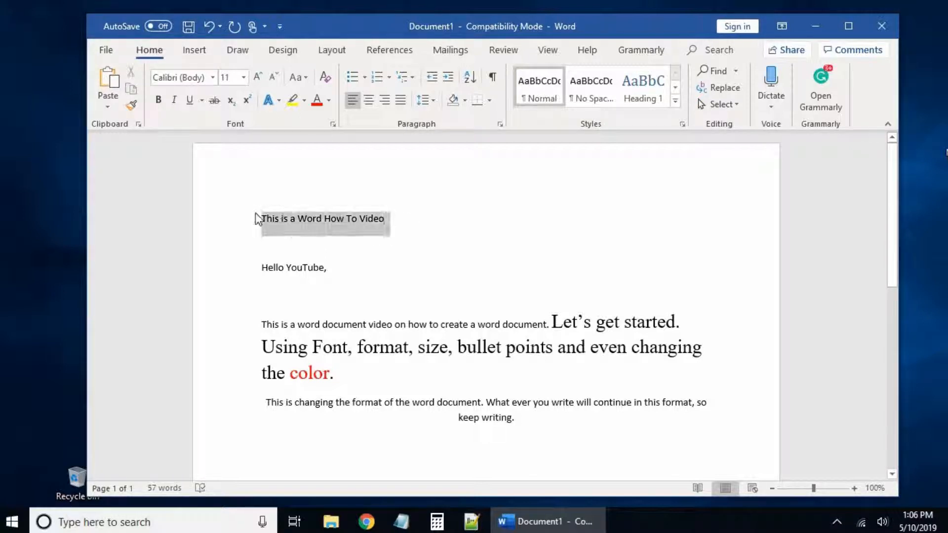
pyautogui.click(375, 104)
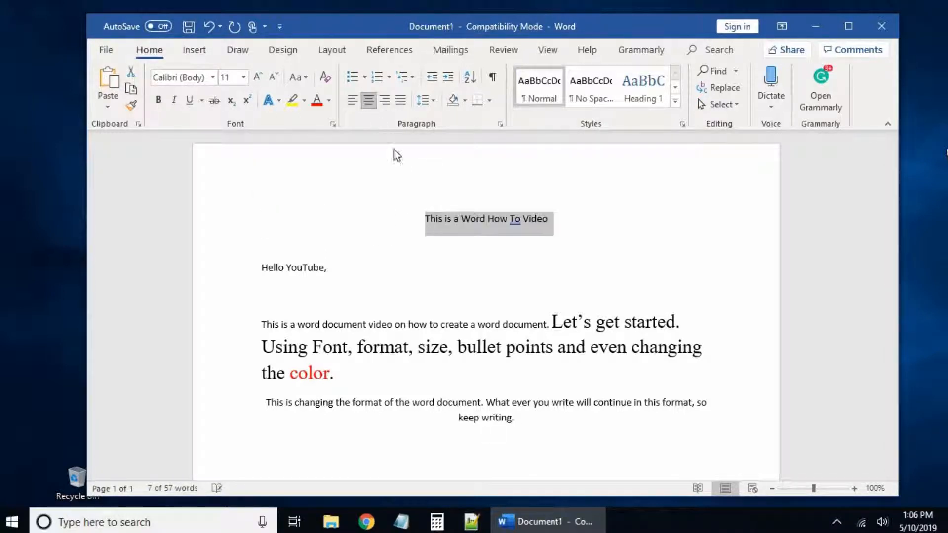
pyautogui.click(245, 78)
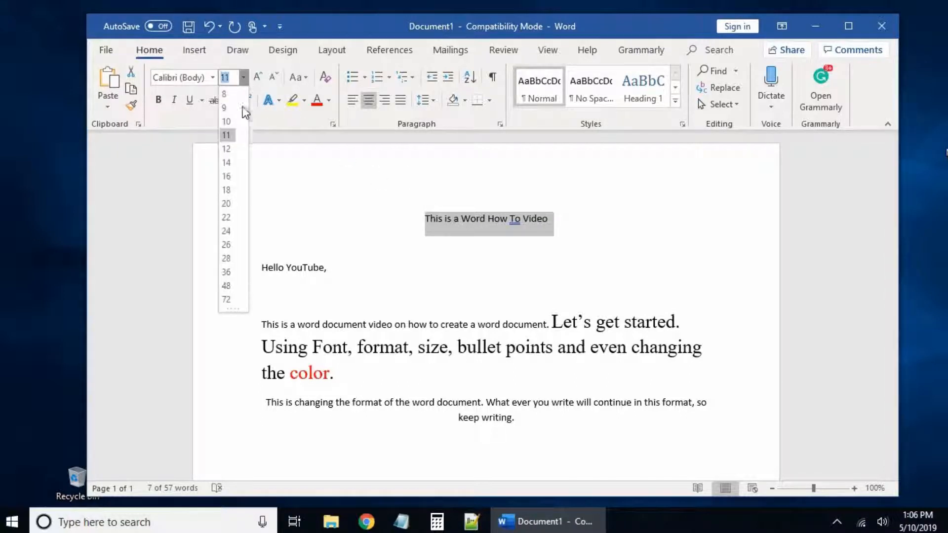
pyautogui.click(232, 258)
pyautogui.click(215, 80)
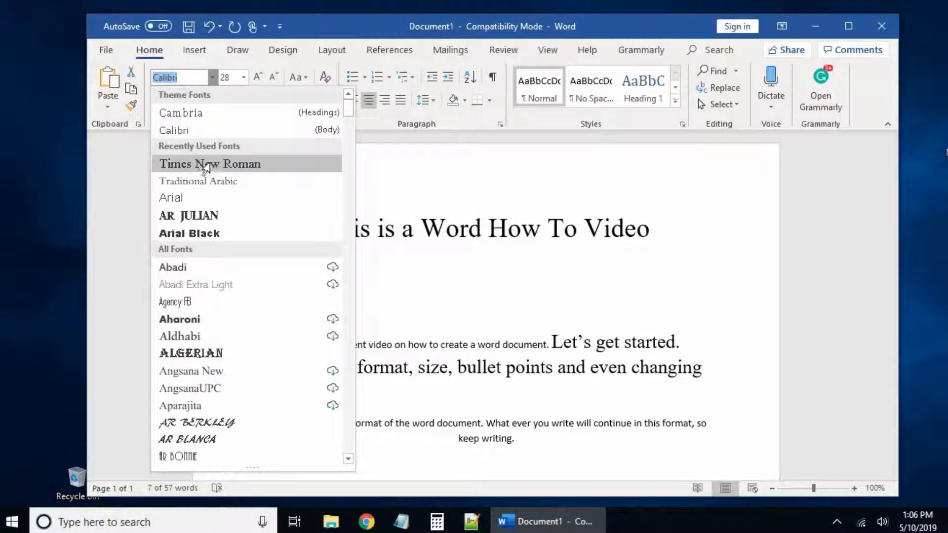
pyautogui.click(213, 164)
pyautogui.click(524, 259)
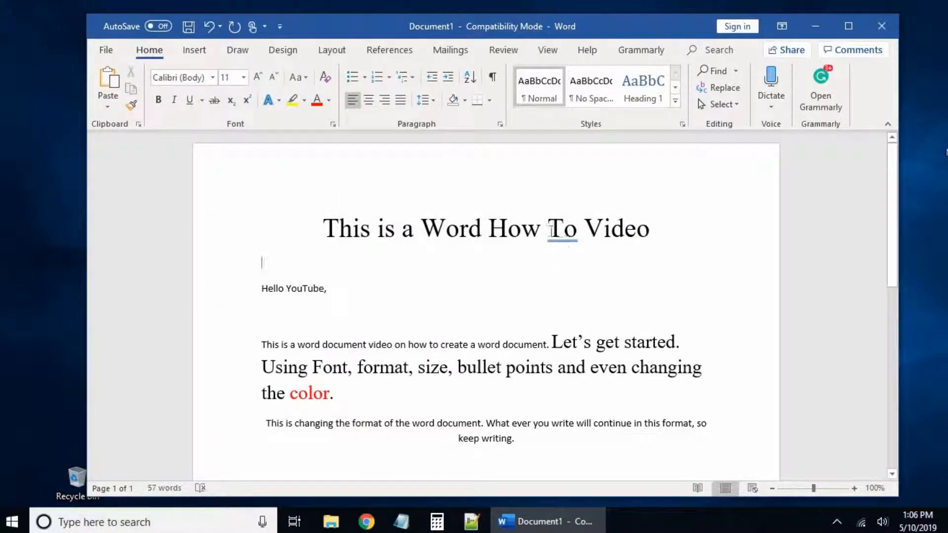
pyautogui.rightClick(565, 237)
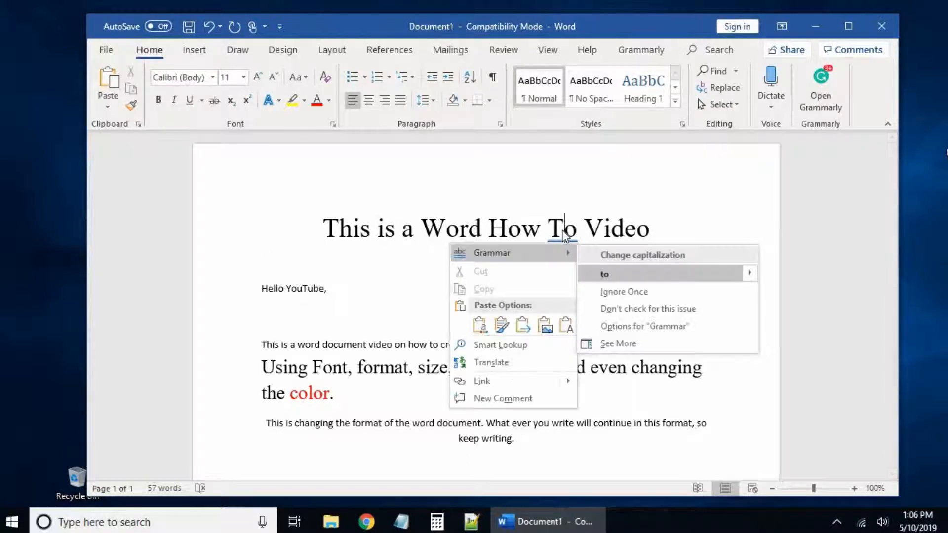
pyautogui.click(607, 274)
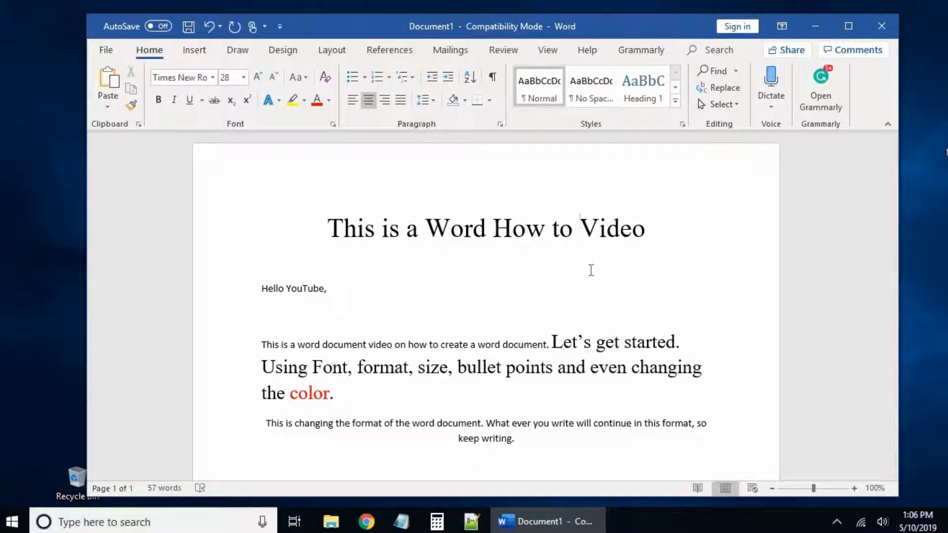
# Step: Place the caret after 'keep writing.' and make the new line below it left-aligned
pyautogui.scroll(-1, 571, 299)
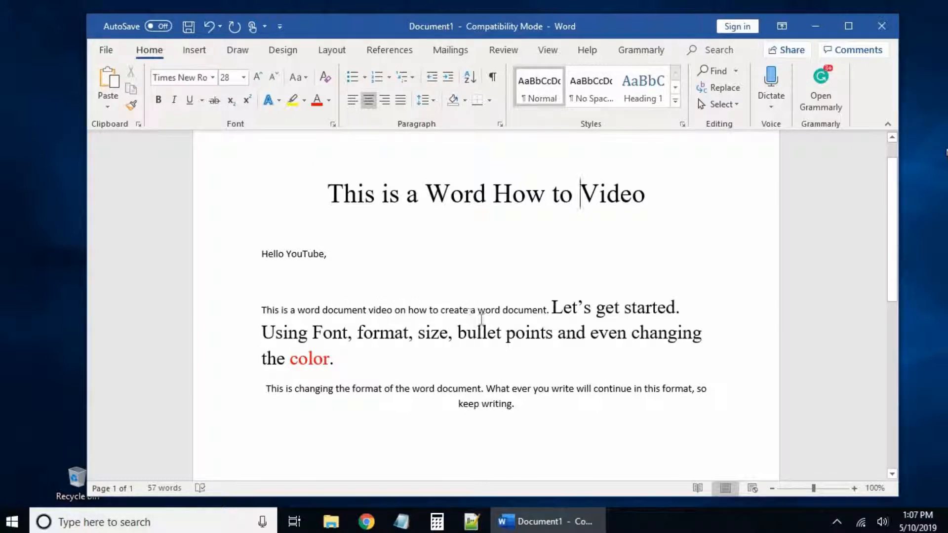
pyautogui.click(541, 405)
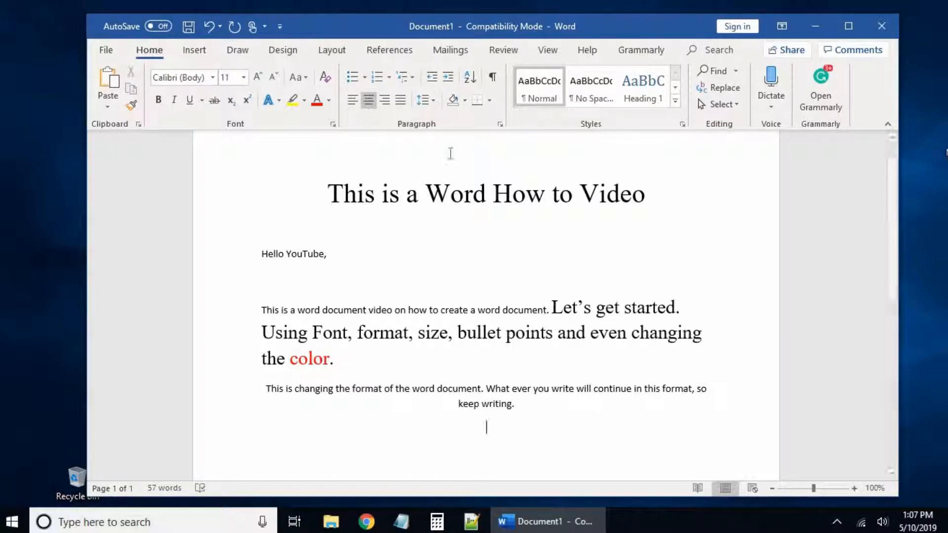
pyautogui.click(357, 100)
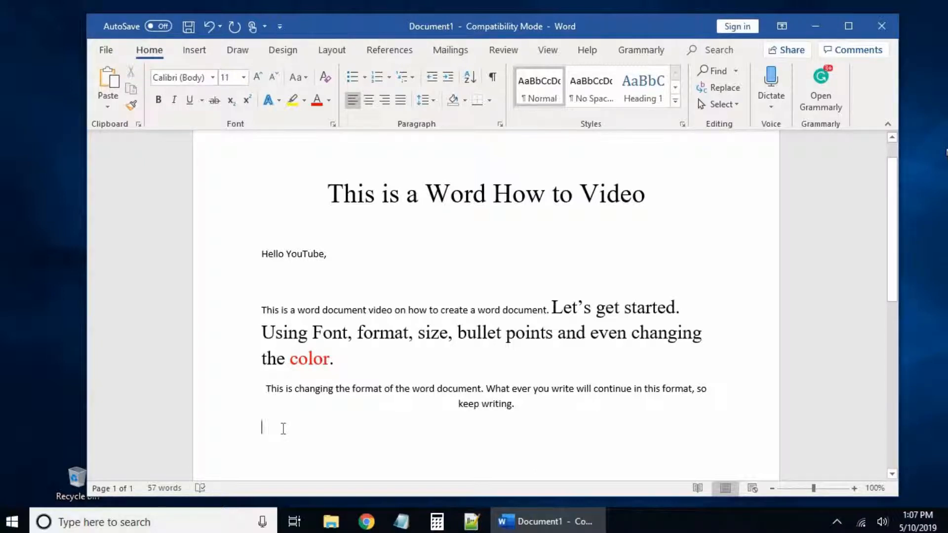
# Step: Type 'List of cars I like.' then Ford, Honda and BMW on separate lines, and select the car lines
pyautogui.write('List of cars i like.')
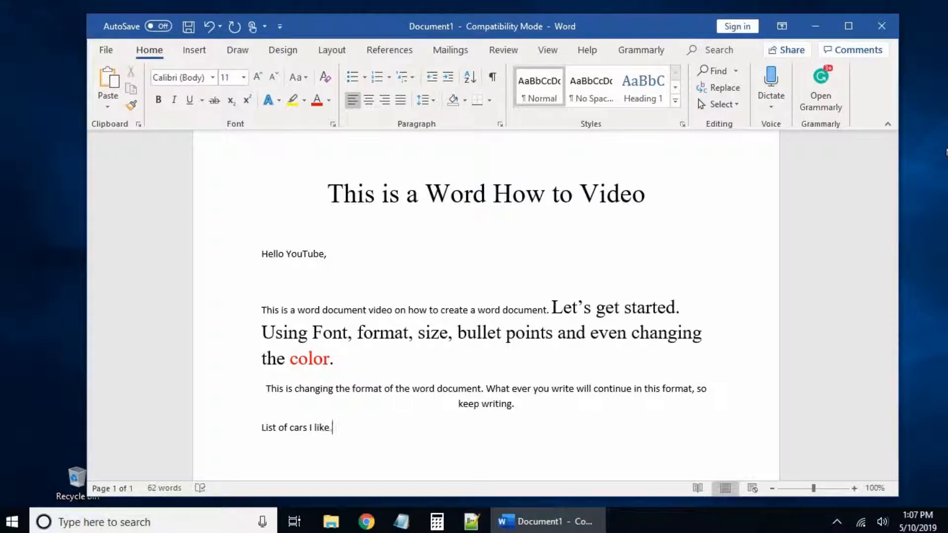
pyautogui.write('Ford')
pyautogui.press('Return')
pyautogui.write('Honda')
pyautogui.press('Return')
pyautogui.write('BMW')
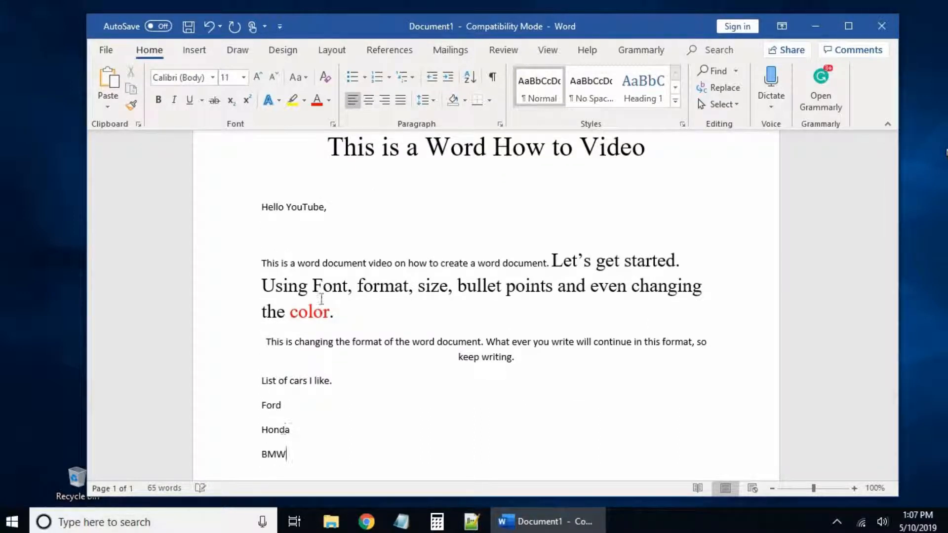
pyautogui.moveTo(262, 429); pyautogui.dragTo(255, 408)
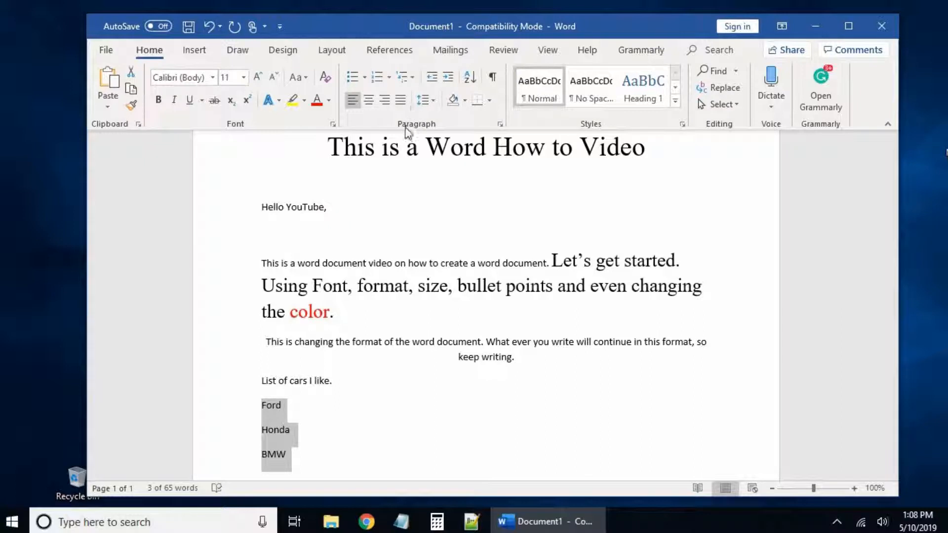
# Step: Apply round filled bullets to Ford, Honda and BMW and start a new item after Ford
pyautogui.click(364, 78)
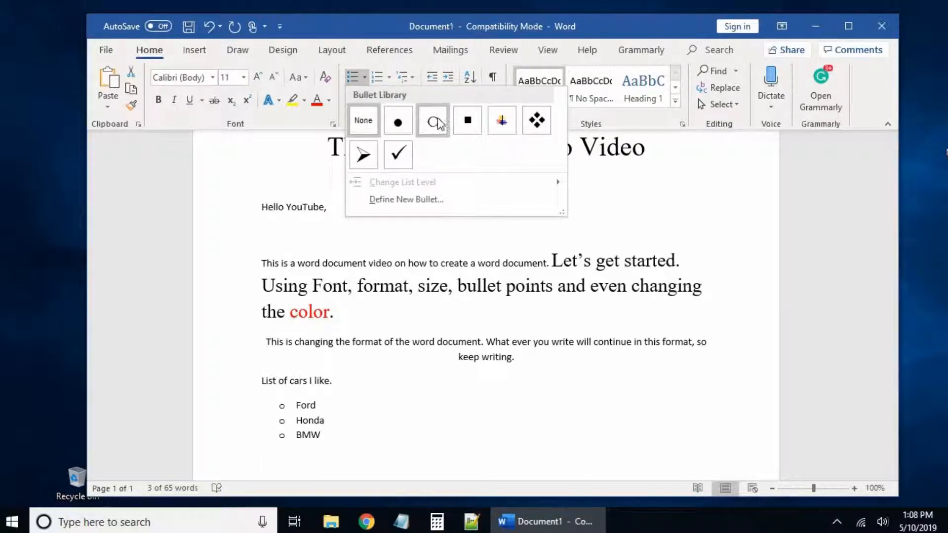
pyautogui.click(398, 122)
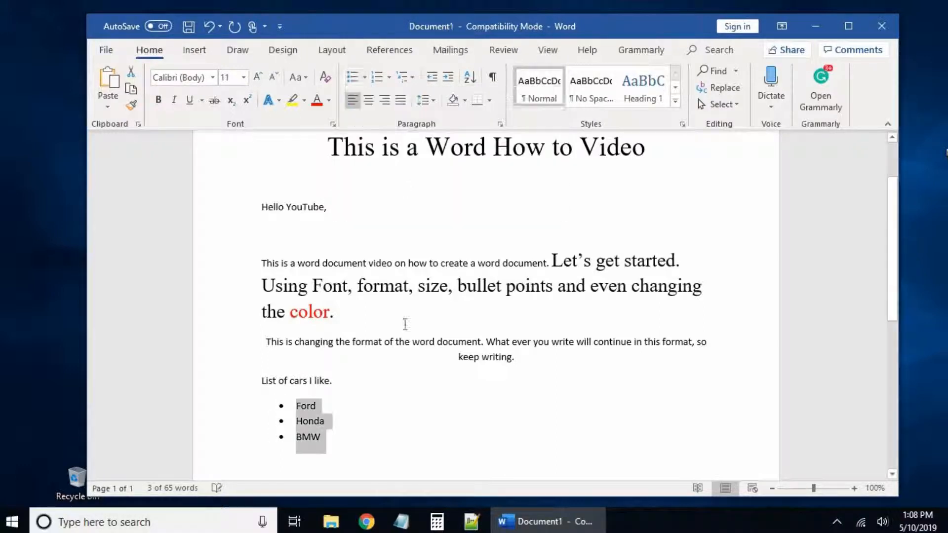
pyautogui.click(339, 406)
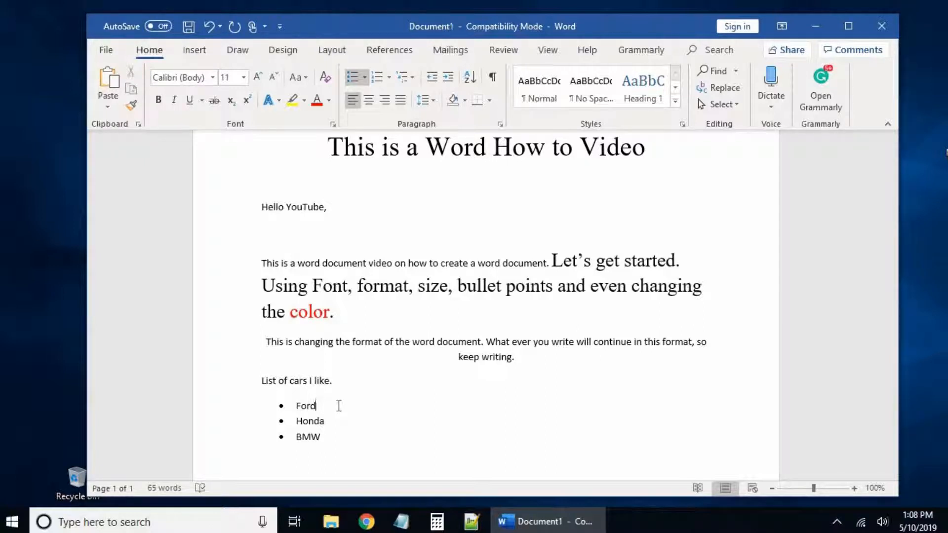
pyautogui.press('Return')
# Step: Add Mustang, Red and Coupe as bullet items, each indented one level deeper than the last
pyautogui.press('Tab')
pyautogui.write('Mustang')
pyautogui.press('Return')
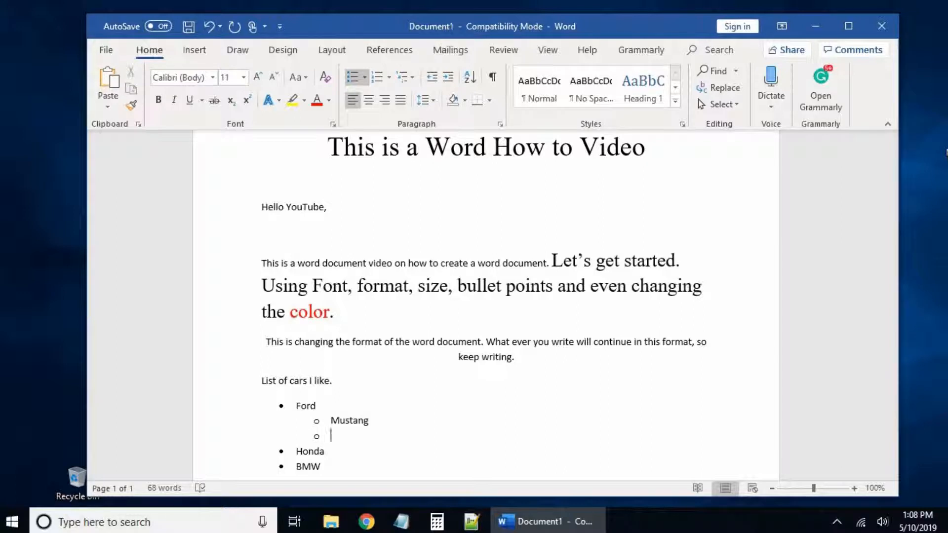
pyautogui.press('Tab')
pyautogui.write('Red')
pyautogui.press('Return')
pyautogui.press('Tab')
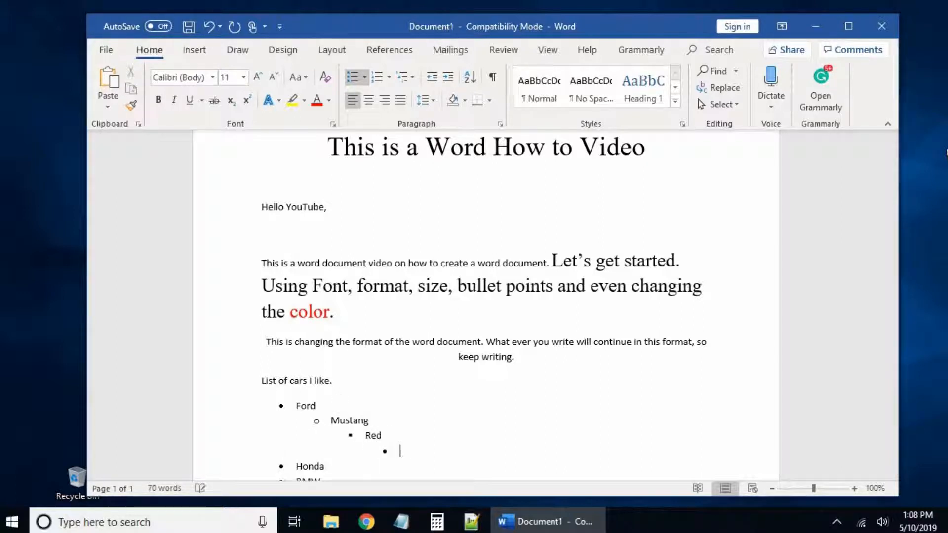
pyautogui.write('Coupe')
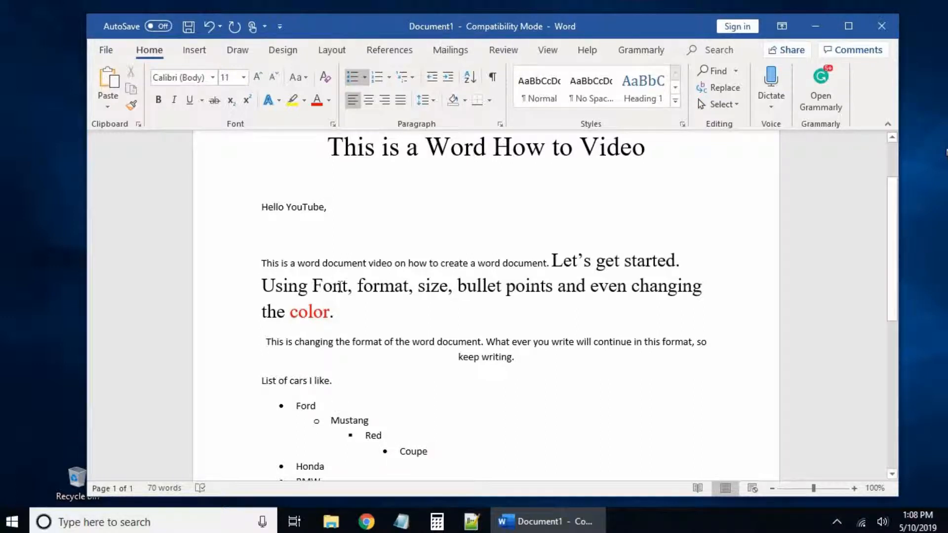
pyautogui.scroll(-2, 380, 313)
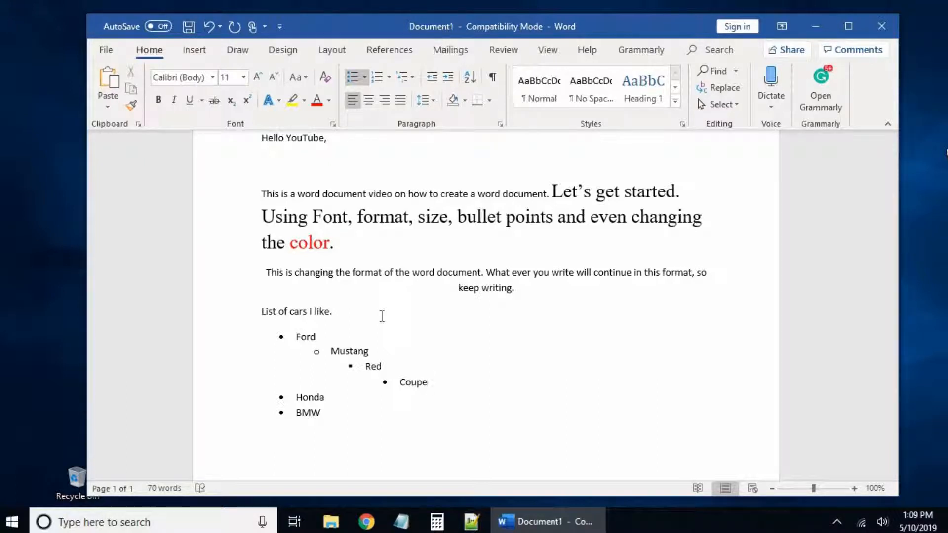
pyautogui.scroll(-4, 327, 440)
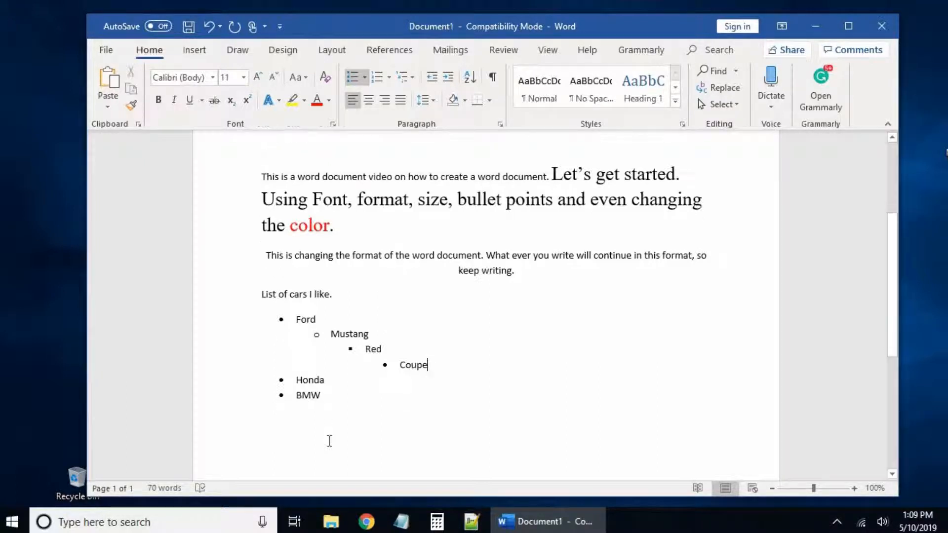
# Step: End the bulleted car list after BMW and type the heading 'List for Food groups,'
pyautogui.click(340, 314)
pyautogui.press('Return')
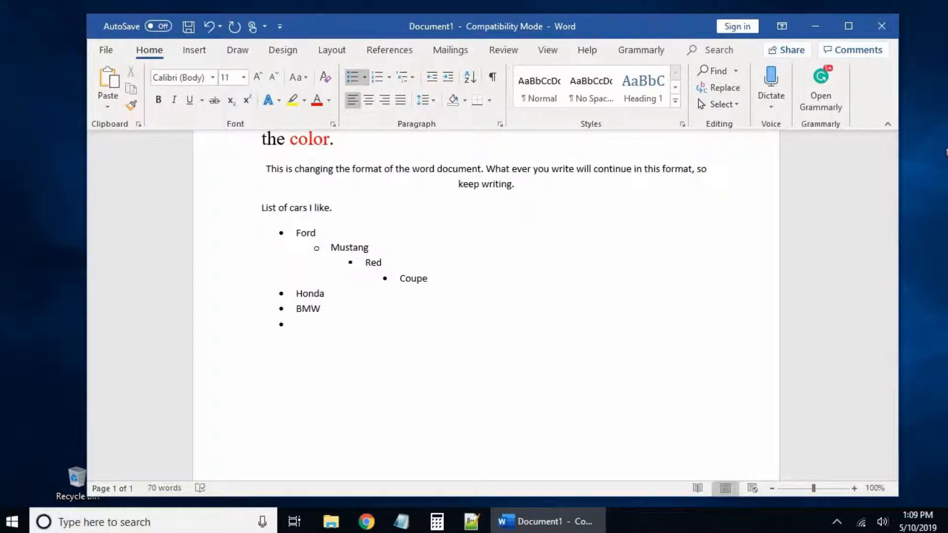
pyautogui.press('Return')
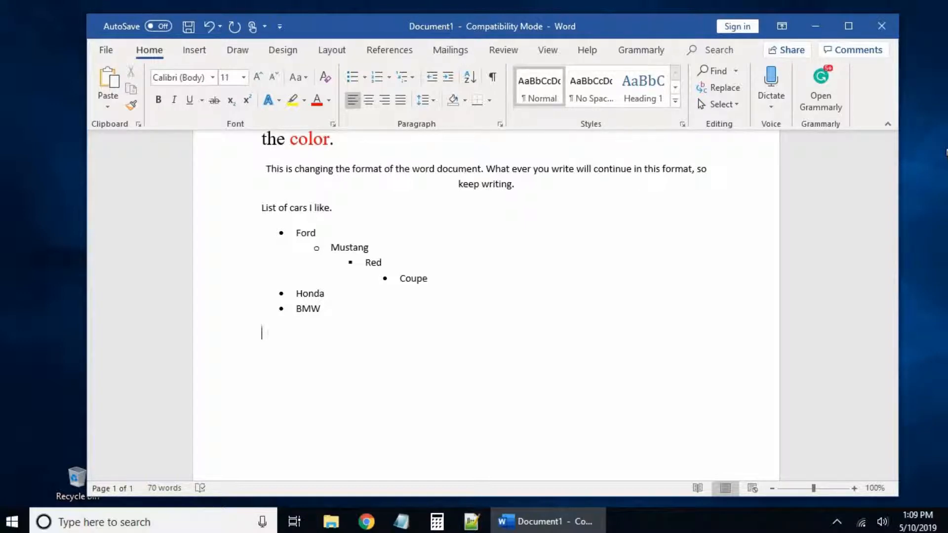
pyautogui.write('List for')
pyautogui.write('Food groups,')
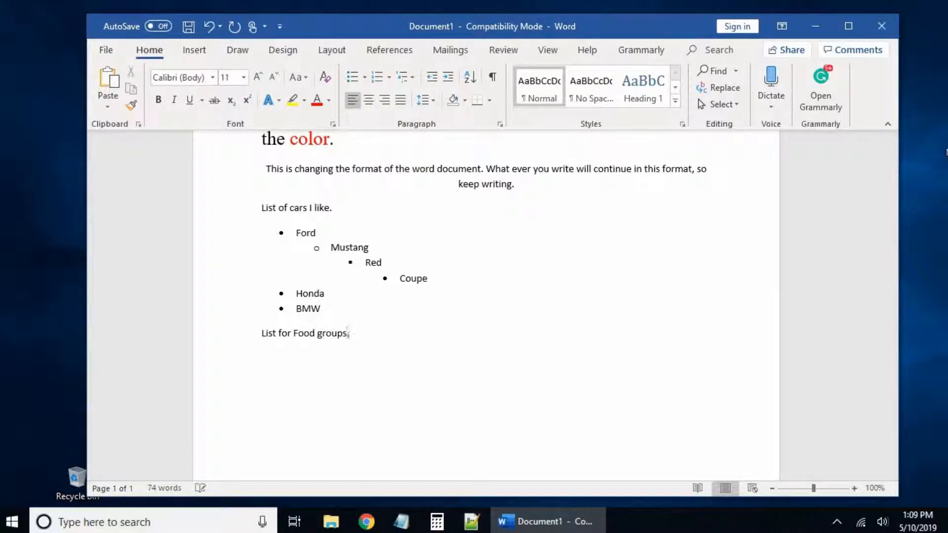
# Step: Add Meat, Chicken, Fruit and Vegetables on separate plain lines below the heading
pyautogui.press('Return')
pyautogui.write('Meat')
pyautogui.press('Return')
pyautogui.write('Chicken')
pyautogui.press('Return')
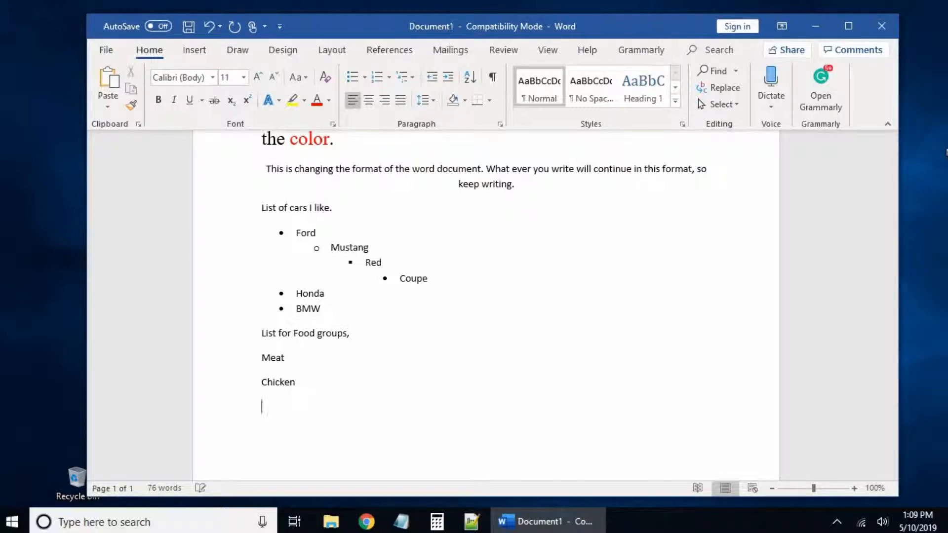
pyautogui.write('Fruit')
pyautogui.press('Return')
pyautogui.write('Vegetables')
pyautogui.press('Return')
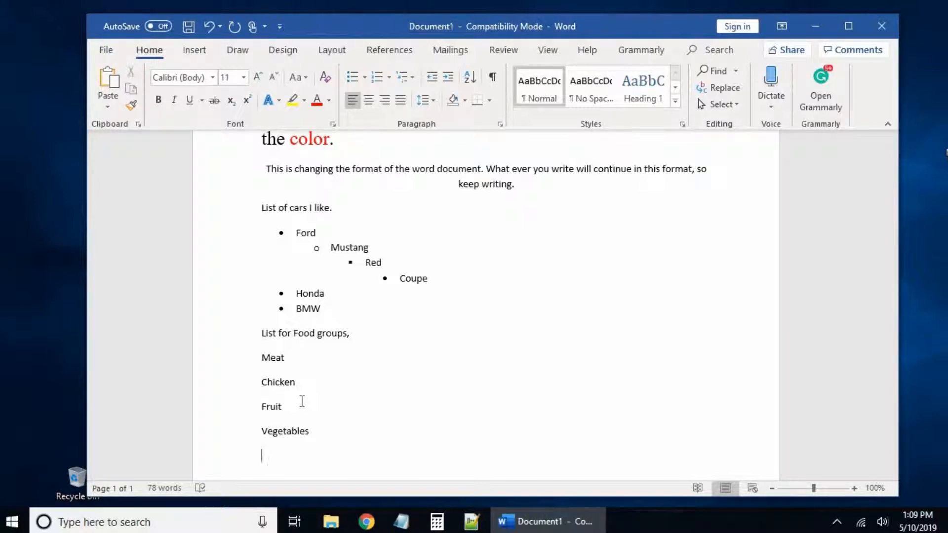
# Step: Number the four food lines with the I. II. III. Roman format and start a new item after Meat
pyautogui.moveTo(273, 431); pyautogui.dragTo(259, 362)
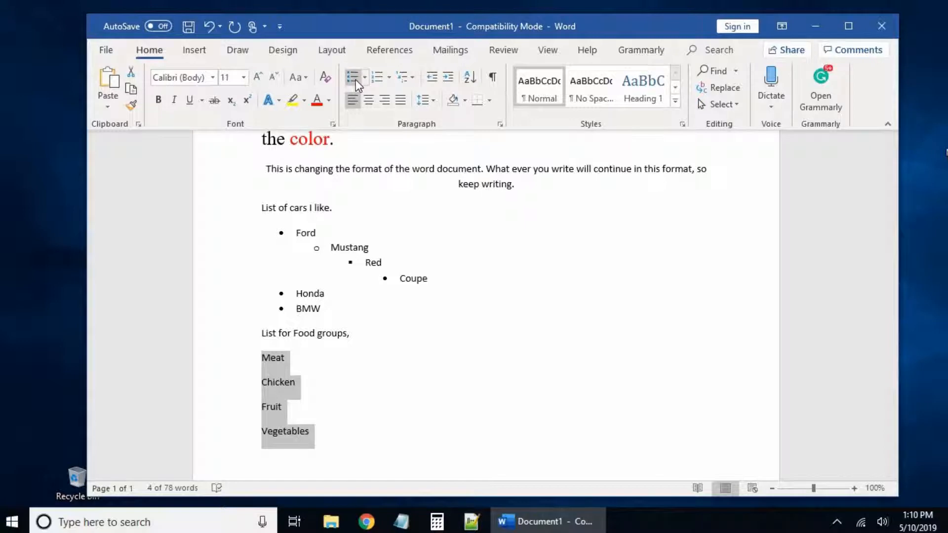
pyautogui.click(390, 78)
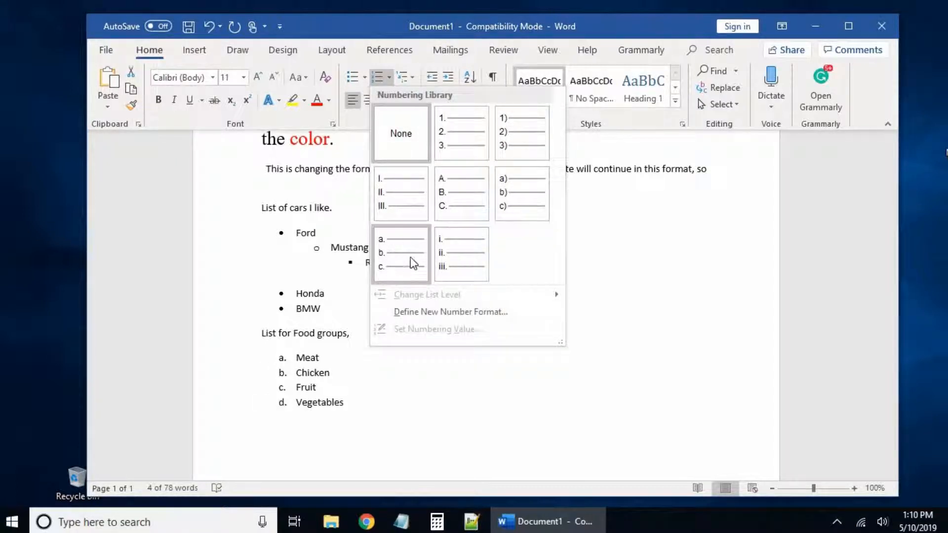
pyautogui.click(409, 196)
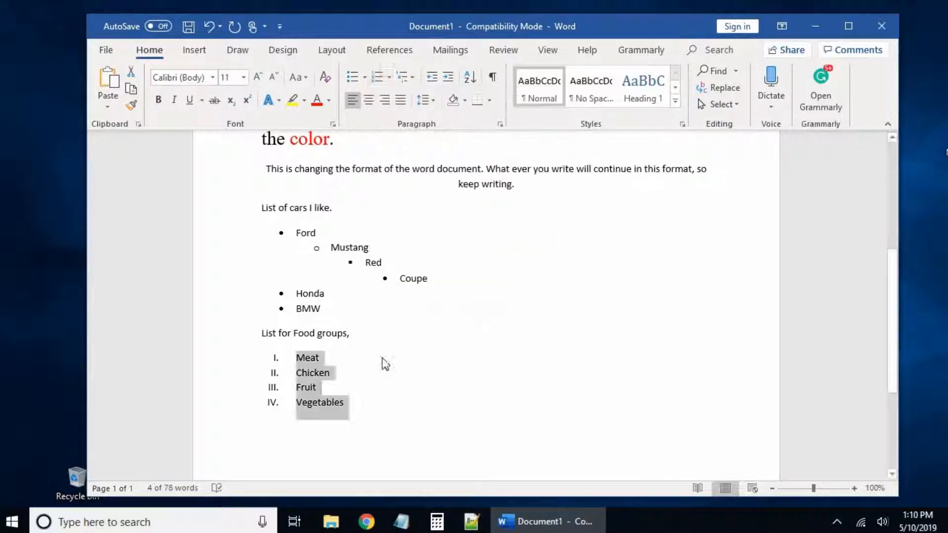
pyautogui.click(345, 357)
pyautogui.press('Return')
# Step: Demote the new item under Meat and enter 'burger' as sub-item a
pyautogui.press('Tab')
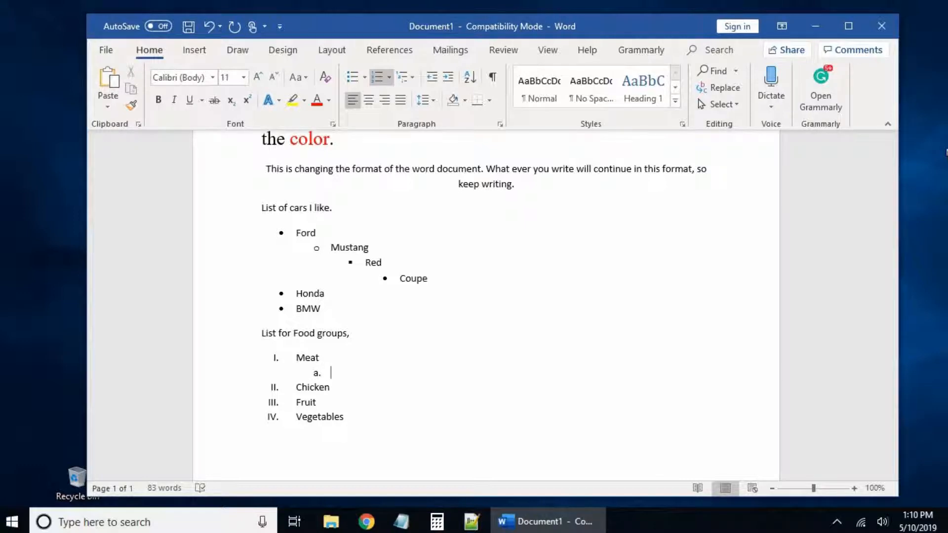
pyautogui.write('burger')
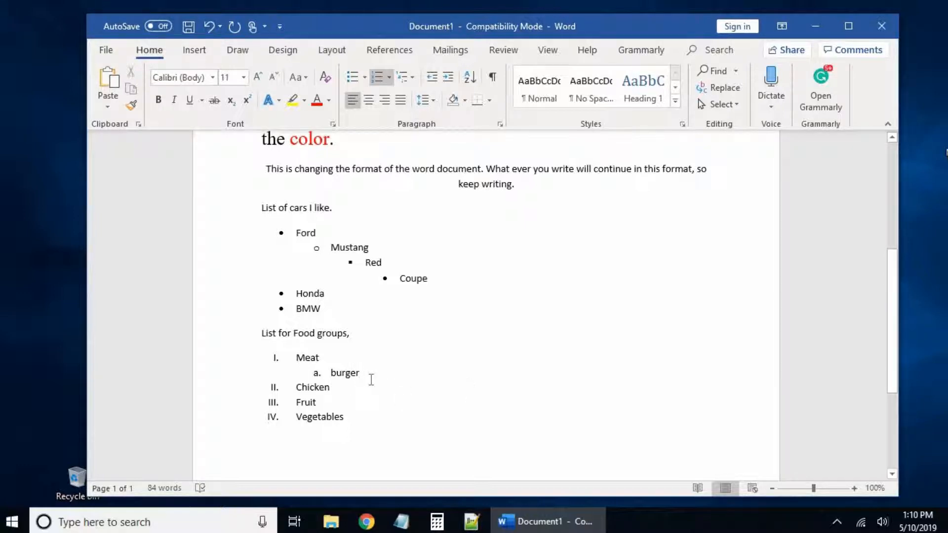
pyautogui.scroll(5, 386, 384)
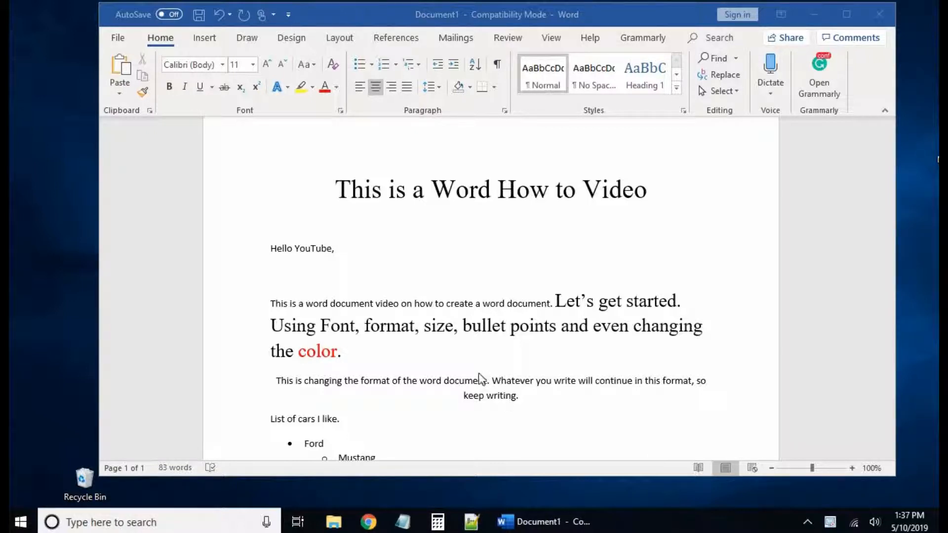
# Step: Save the document to the Desktop as 'This is a Word How to Video.docx' in Word Document format
pyautogui.click(120, 39)
pyautogui.click(131, 226)
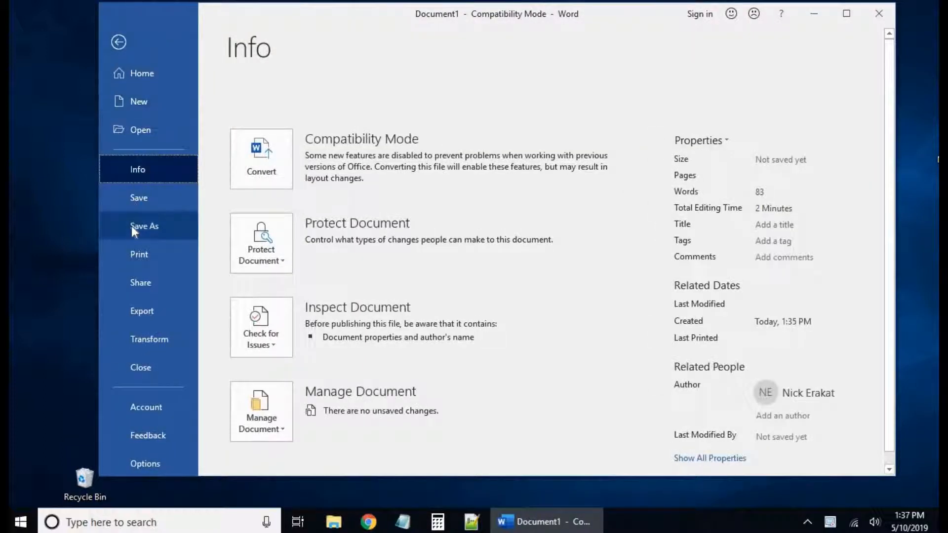
pyautogui.click(269, 258)
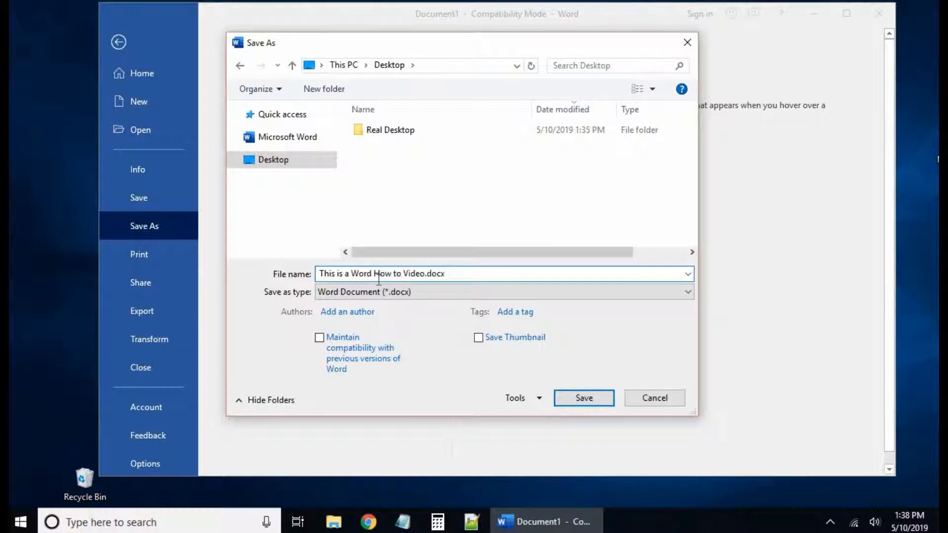
pyautogui.moveTo(445, 271); pyautogui.dragTo(279, 261)
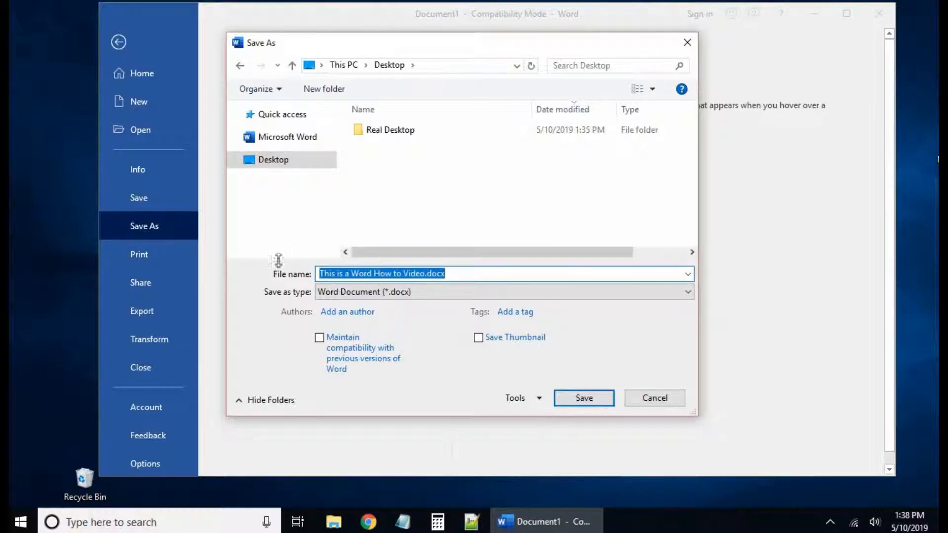
pyautogui.click(466, 272)
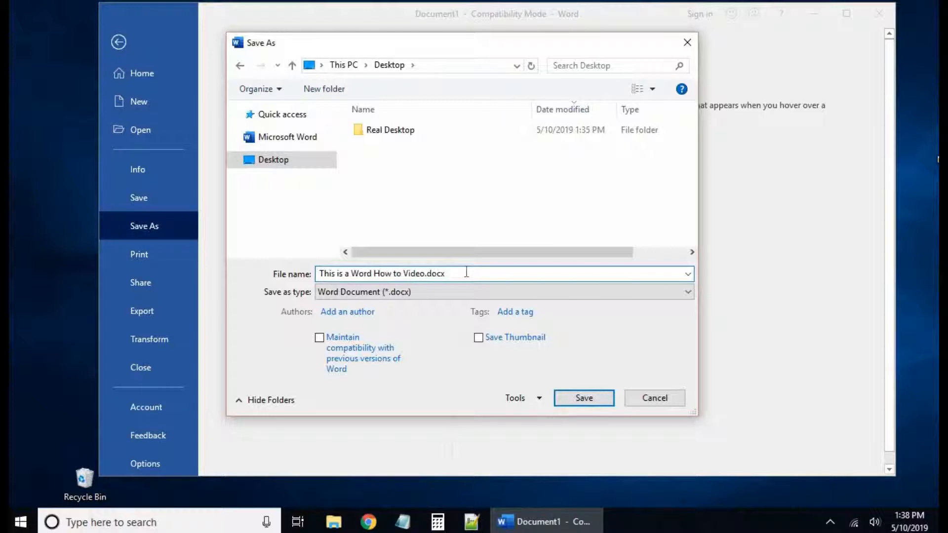
pyautogui.click(573, 401)
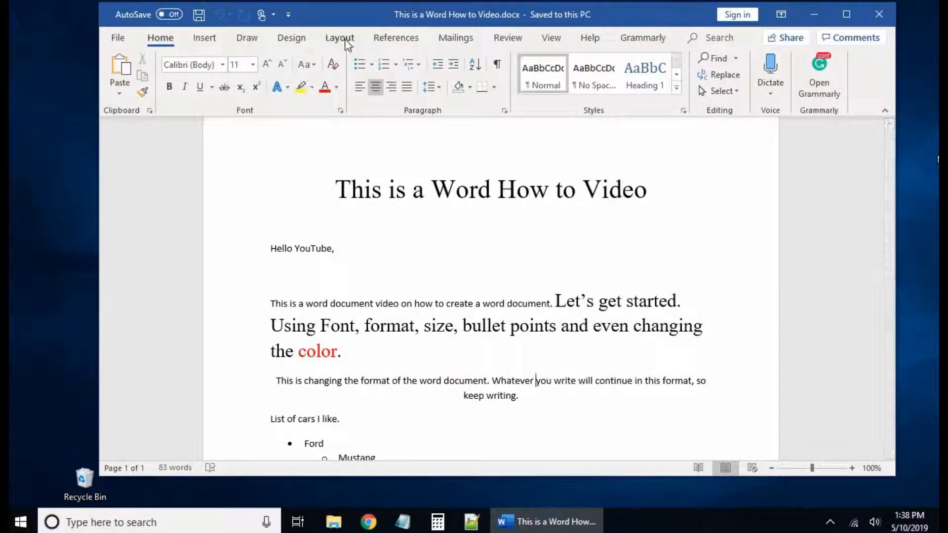